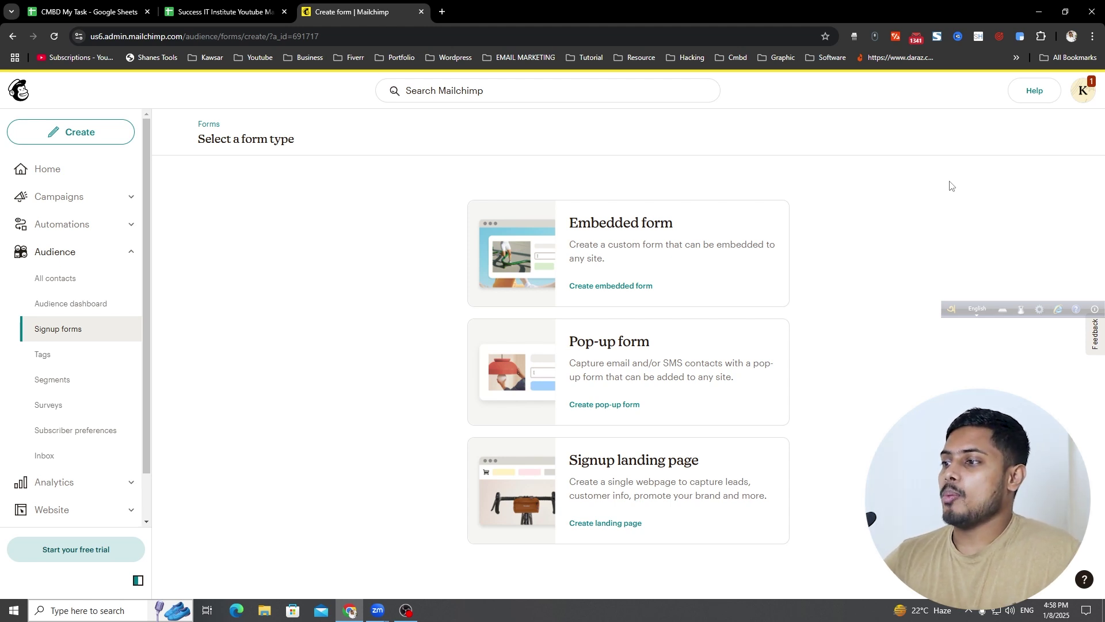
# Create a pop-up form named "My Website Popup" for the preselected audience and begin editing it
pyautogui.click(598, 406)
pyautogui.click(566, 239)
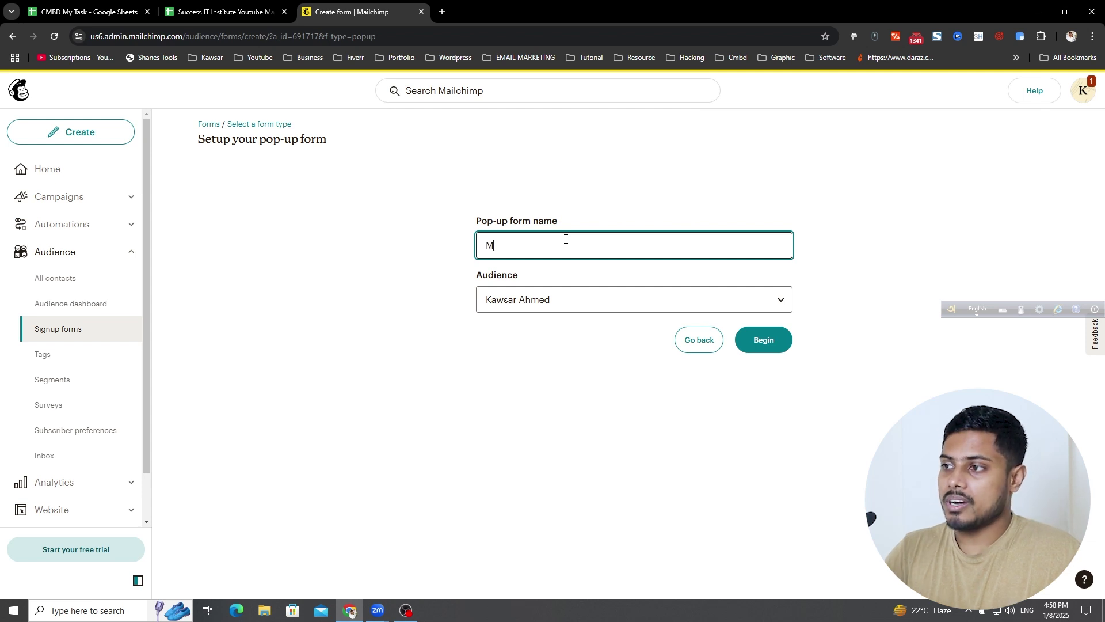
pyautogui.write('My Website Popup')
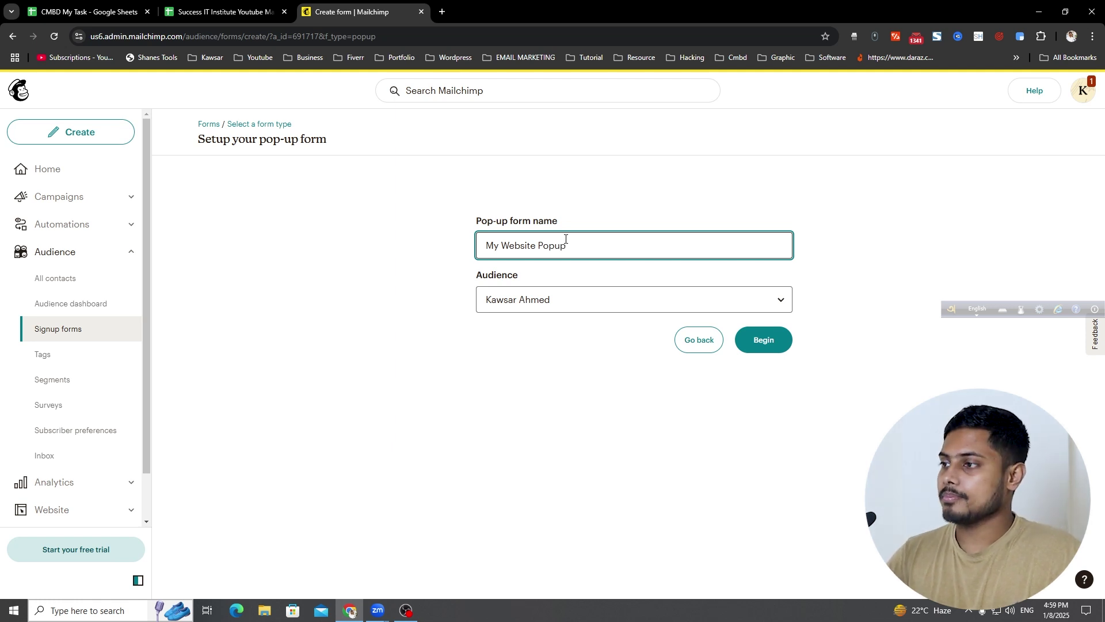
pyautogui.click(499, 353)
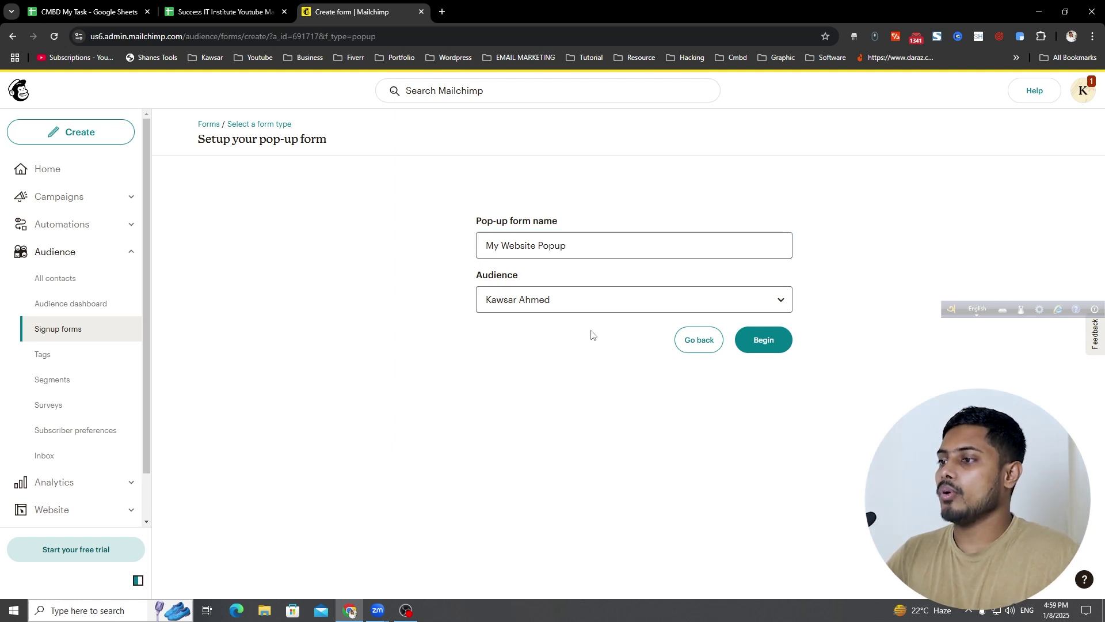
pyautogui.click(557, 310)
pyautogui.click(481, 309)
pyautogui.click(373, 298)
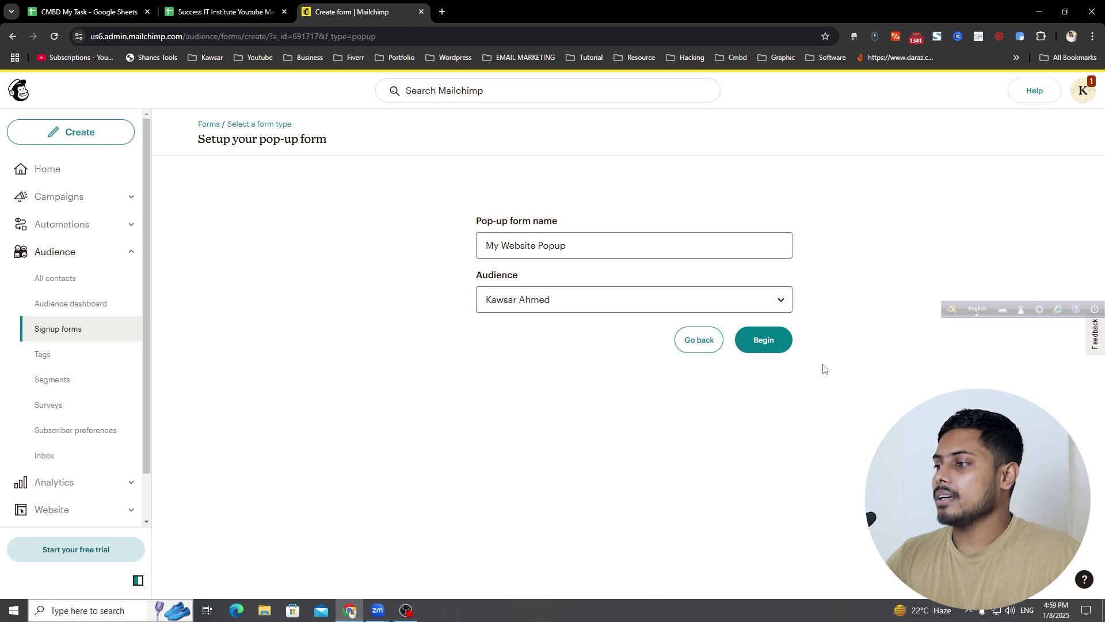
pyautogui.click(766, 343)
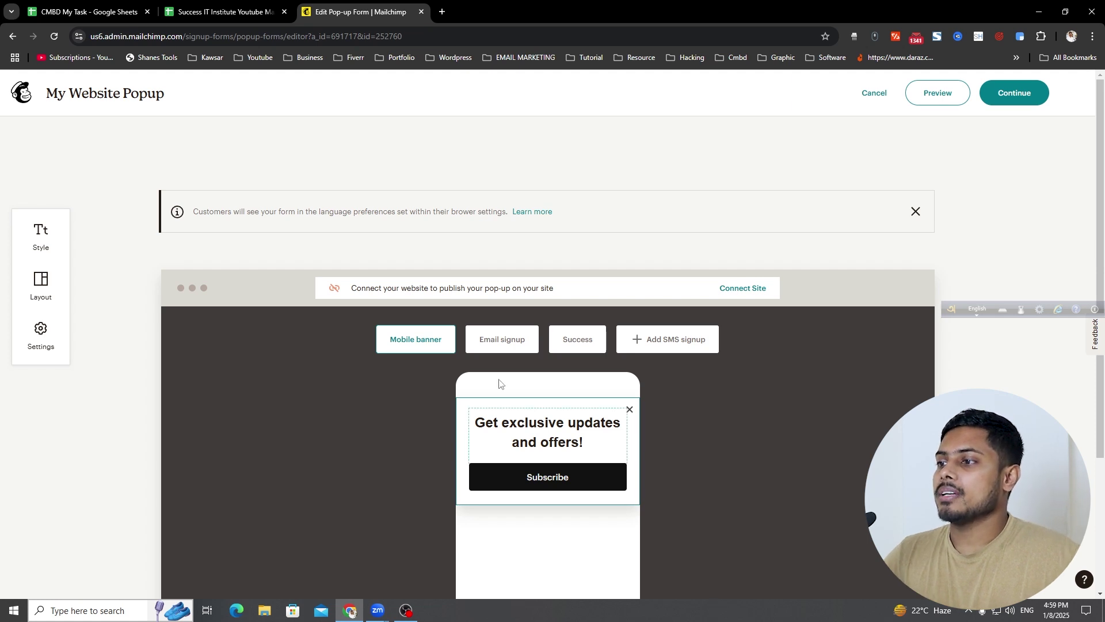
# Examine the mobile banner and the email signup page's heading, email field and disclaimer elements
pyautogui.scroll(-3, 434, 365)
pyautogui.scroll(2, 484, 362)
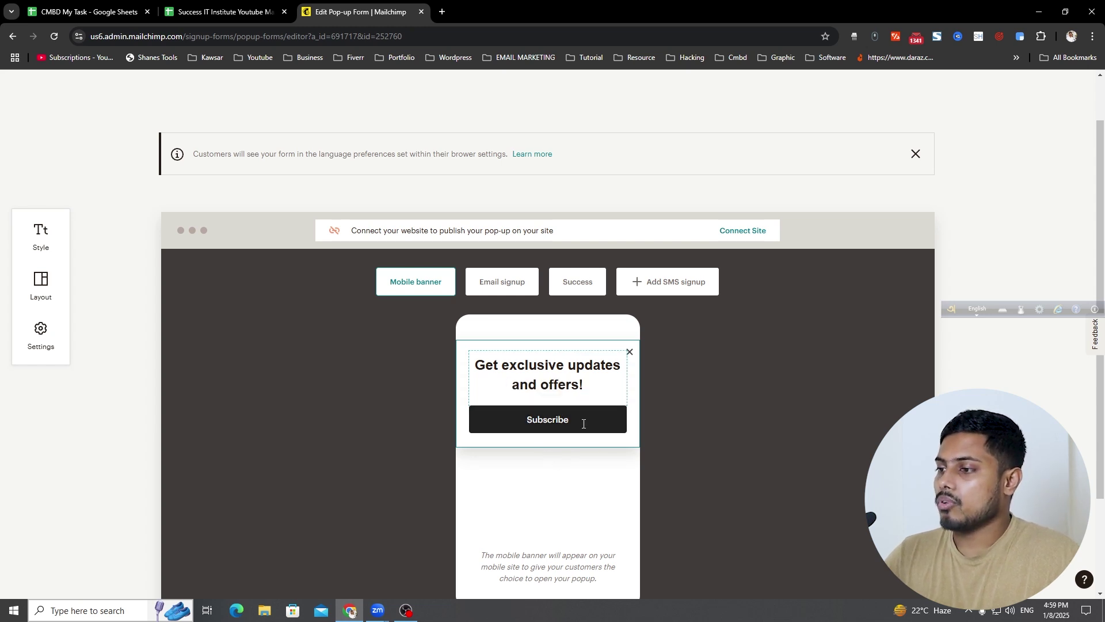
pyautogui.click(518, 288)
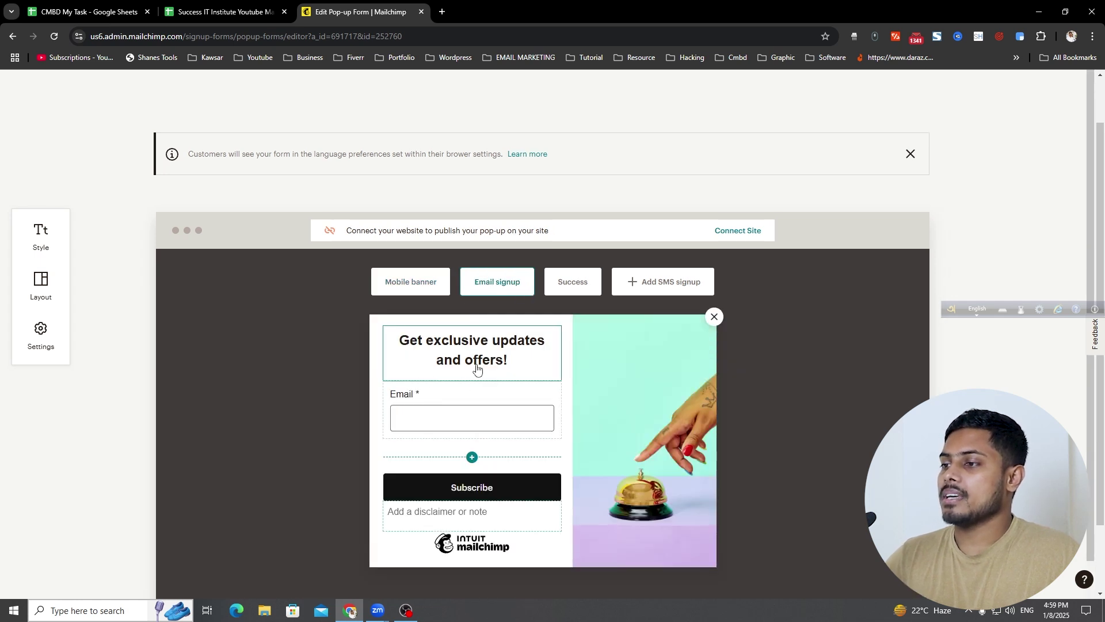
pyautogui.click(429, 426)
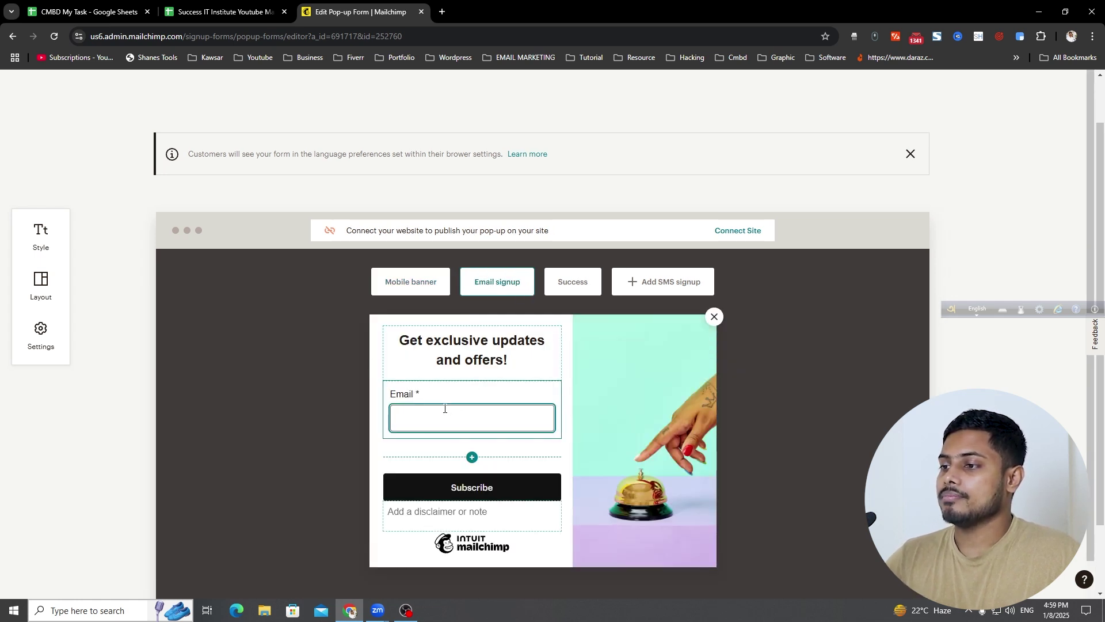
pyautogui.click(483, 361)
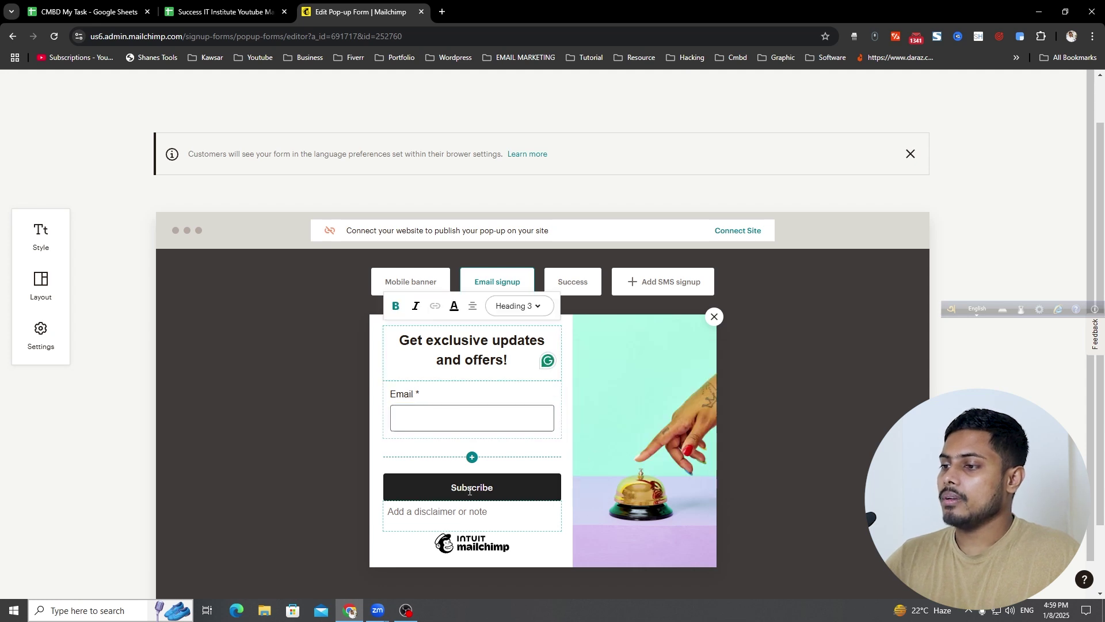
pyautogui.scroll(-2, 461, 518)
pyautogui.click(462, 406)
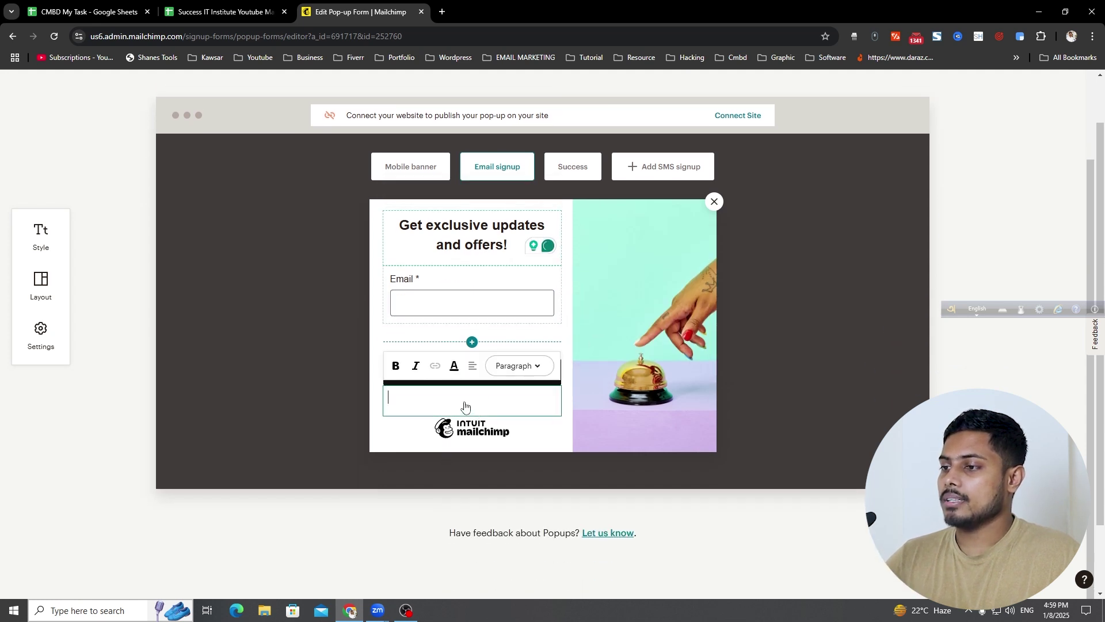
pyautogui.click(343, 423)
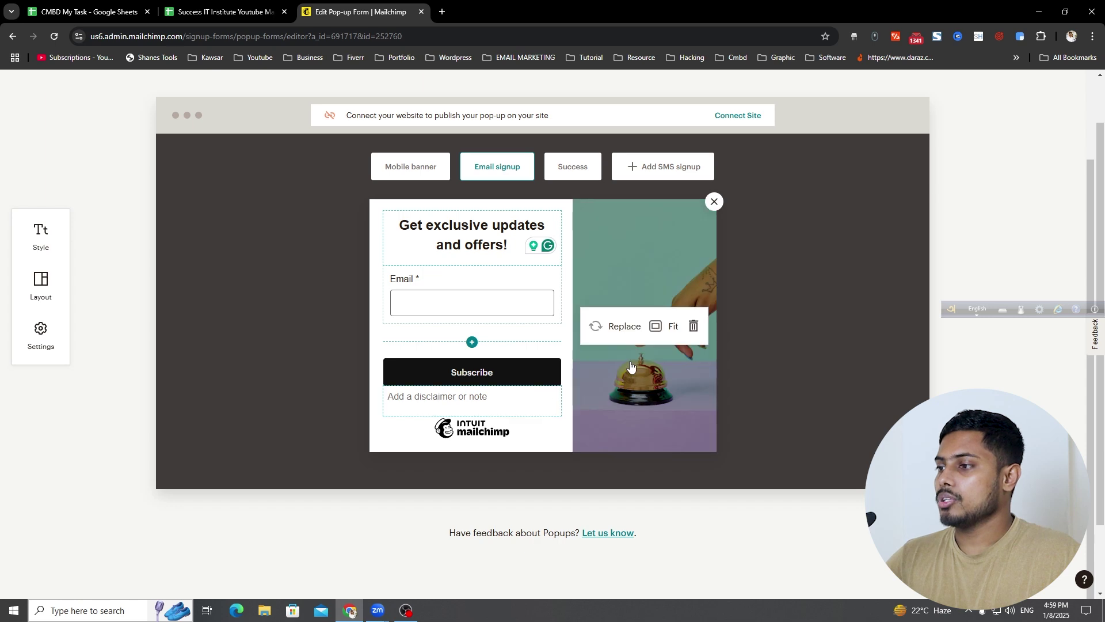
# Replace the email signup image with the uploaded "Big Sale 50% Off" picture
pyautogui.moveTo(673, 277)
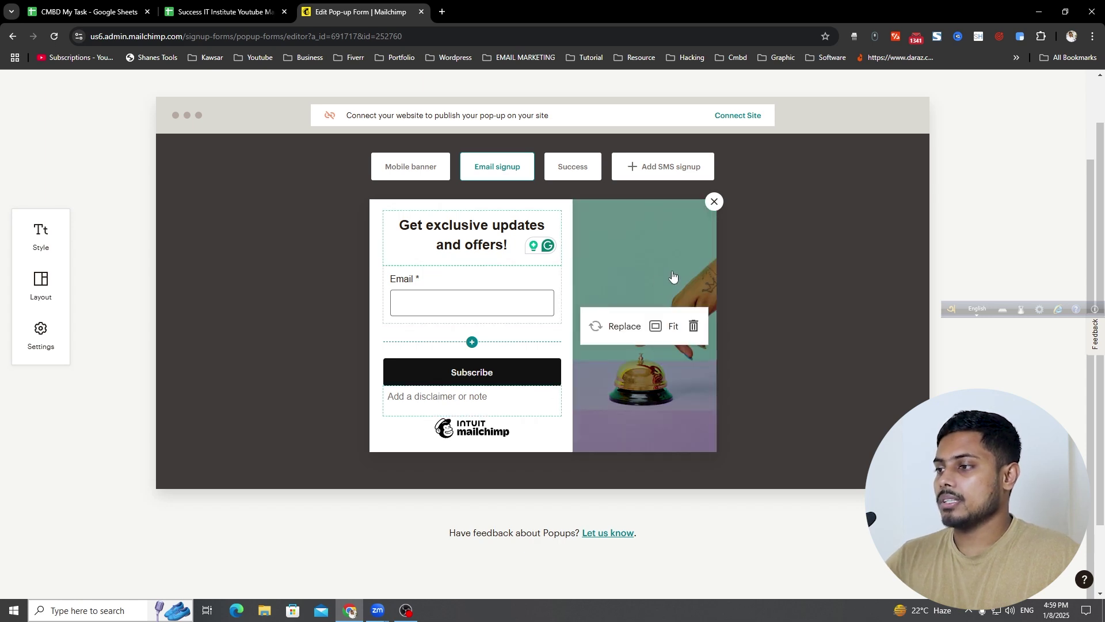
pyautogui.click(620, 326)
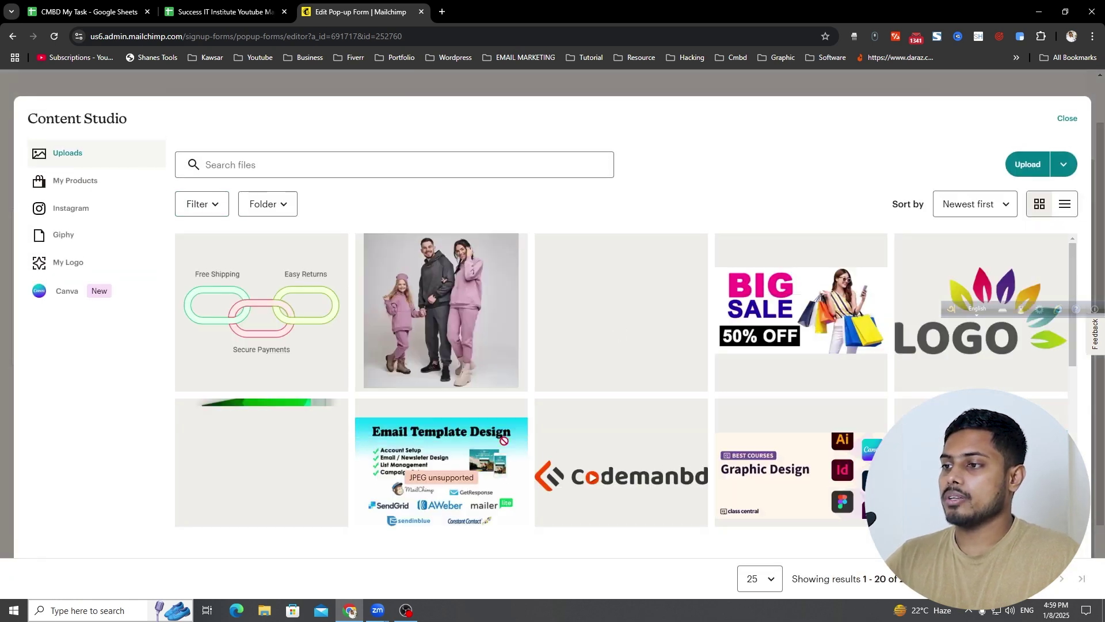
pyautogui.click(812, 335)
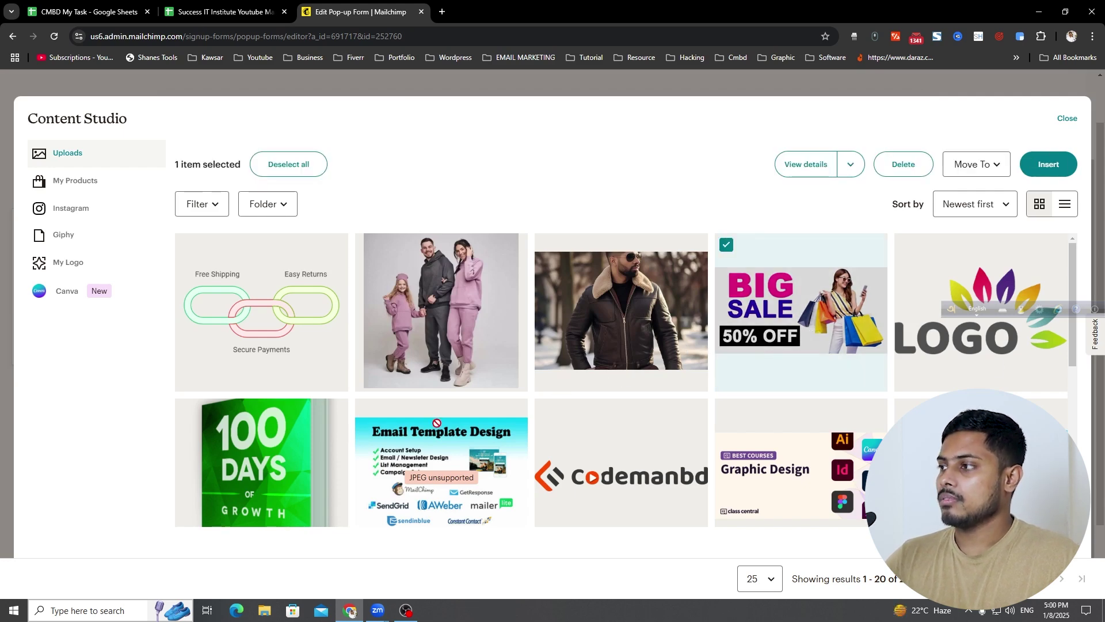
pyautogui.click(1046, 165)
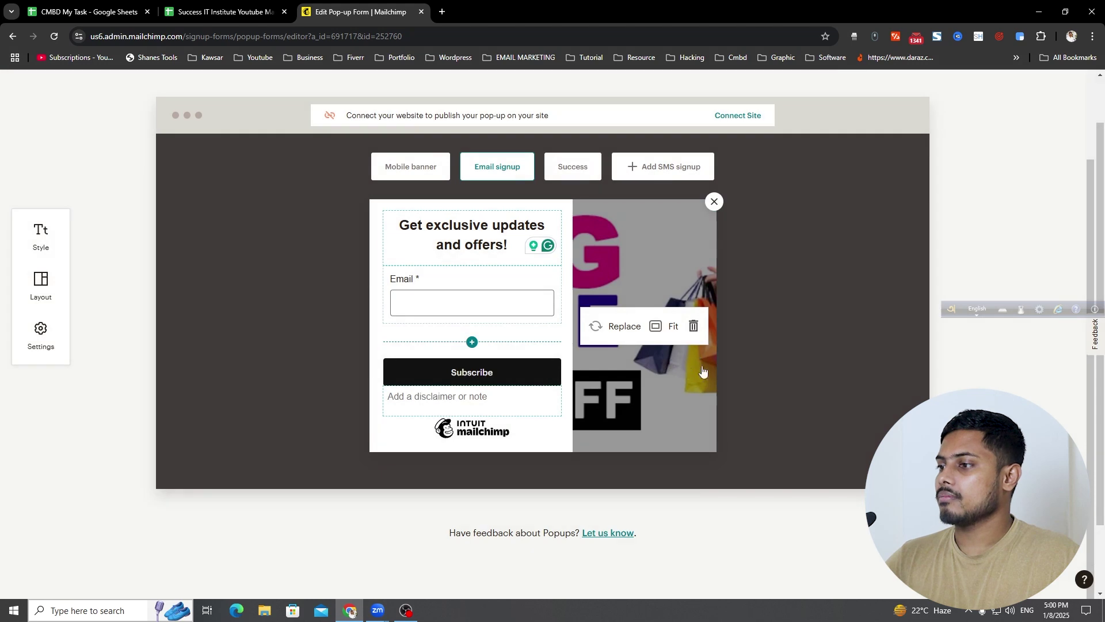
# Replace the email signup image with the uploaded "100 Days of Growth" book cover
pyautogui.click(619, 334)
pyautogui.click(287, 477)
pyautogui.click(1051, 165)
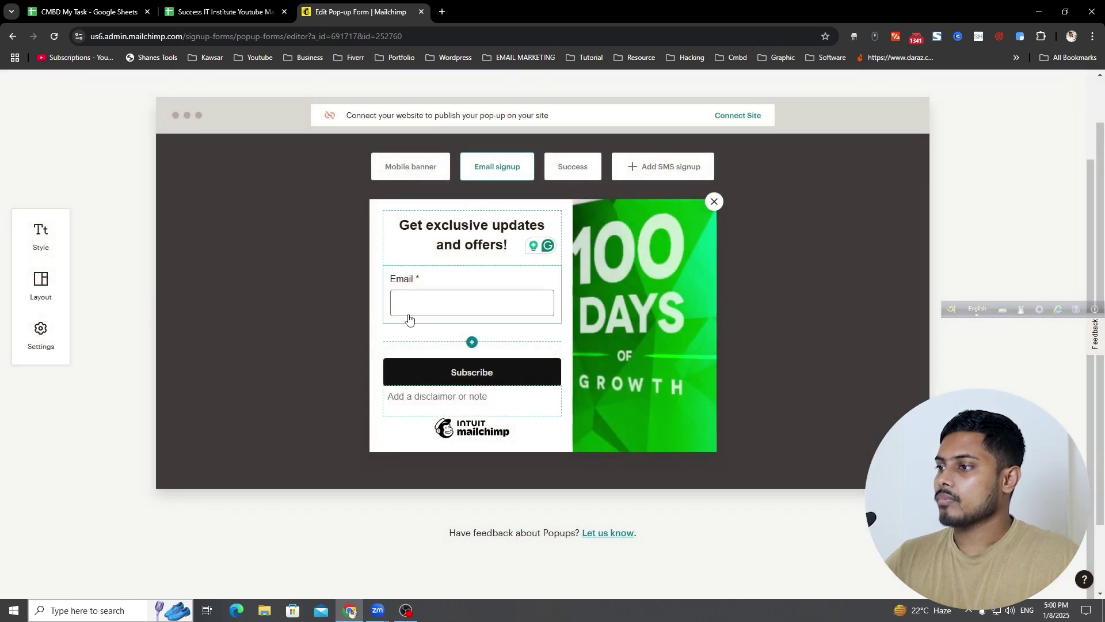
# Change the mobile banner's heading text to "Get Free Ebook!"
pyautogui.scroll(1, 765, 402)
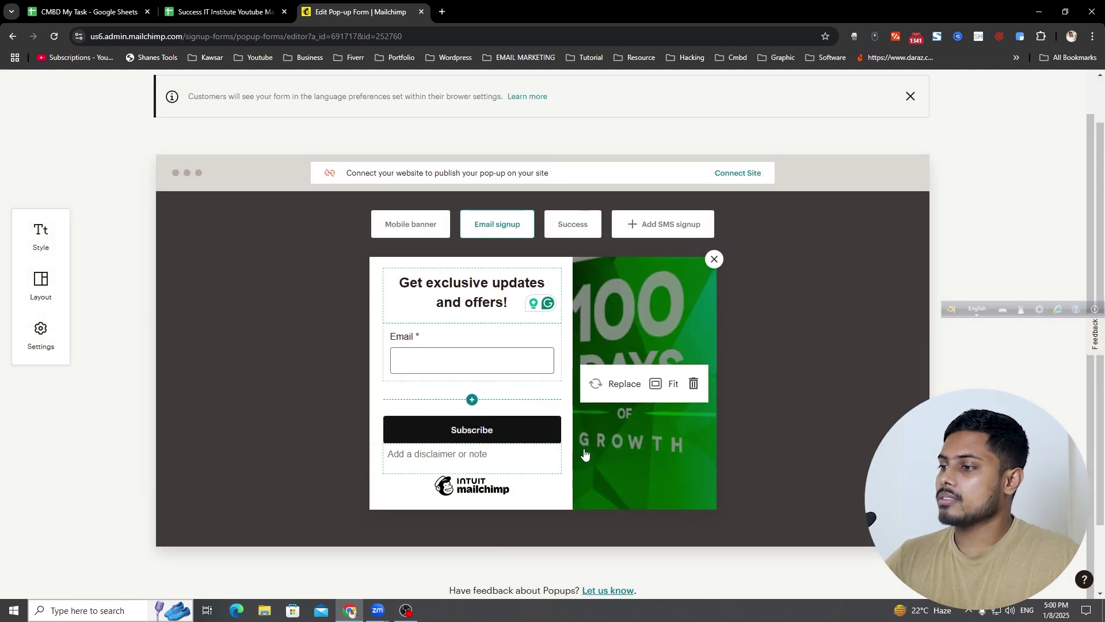
pyautogui.click(427, 235)
pyautogui.click(547, 320)
pyautogui.tripleClick(567, 324)
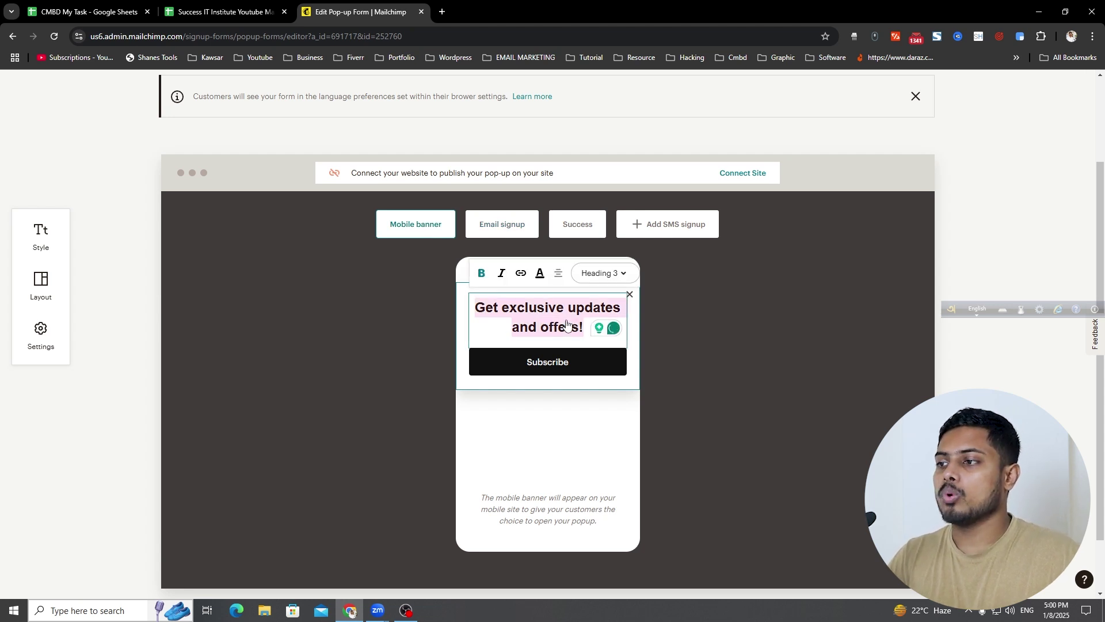
pyautogui.write('E')
pyautogui.press('BackSpace')
pyautogui.write('Get Free Ebook')
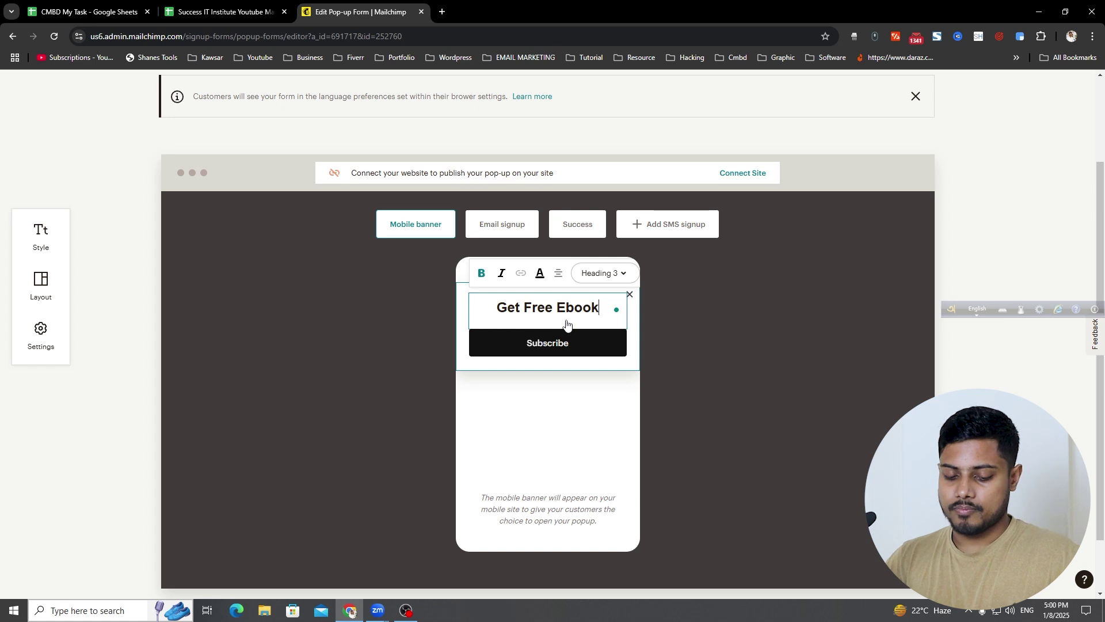
pyautogui.write('!')
# Change the email signup page's heading to "Submit Form & Get Free Ebook!" and check the email field's settings
pyautogui.click(502, 224)
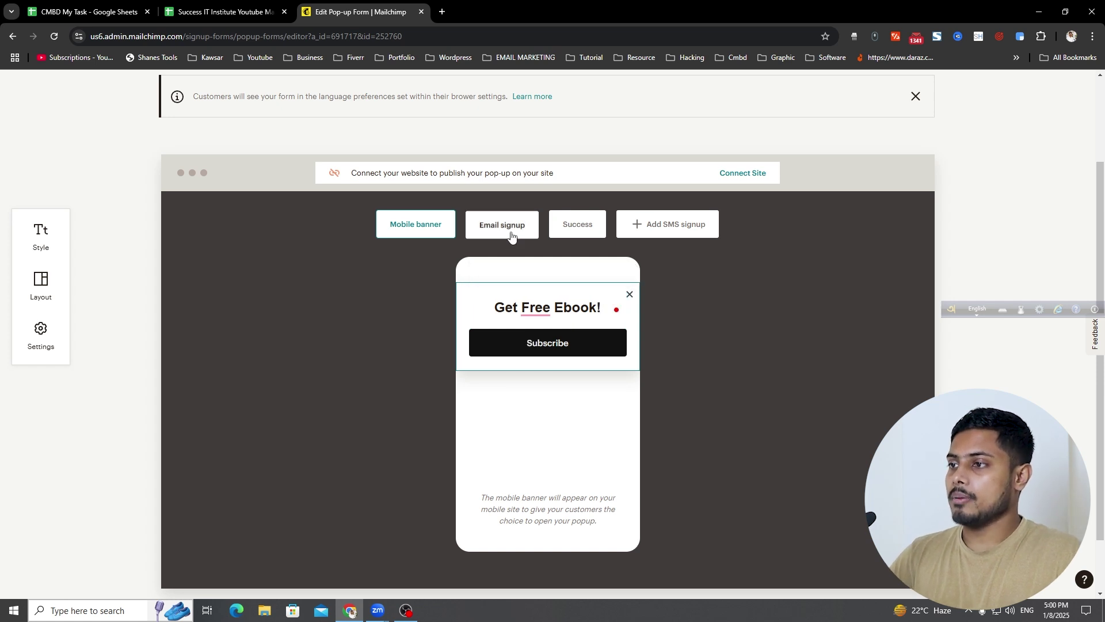
pyautogui.click(506, 301)
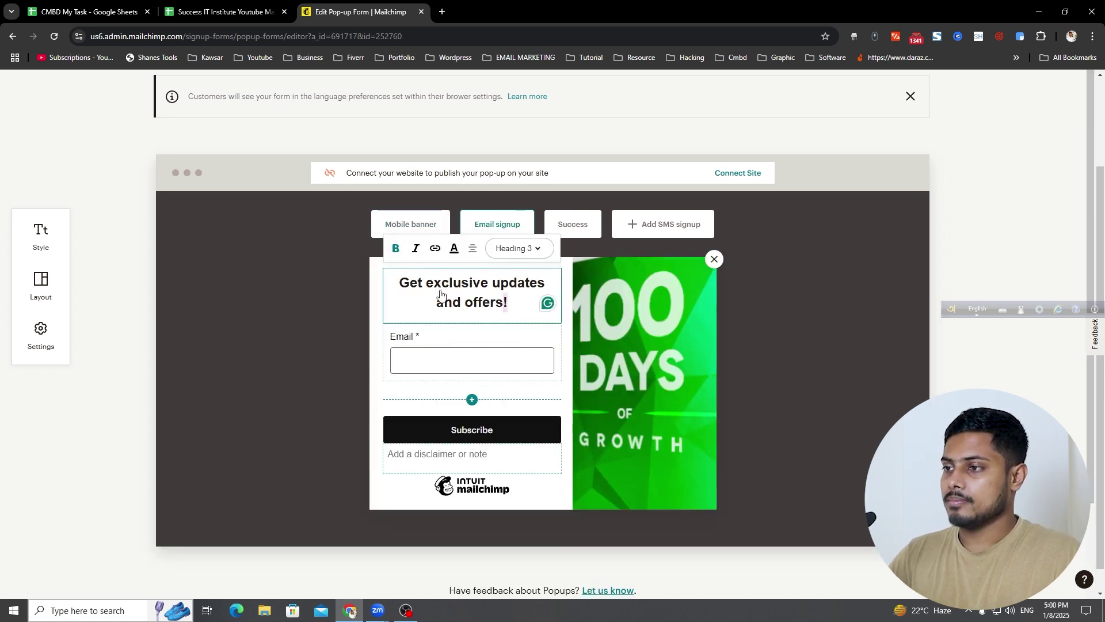
pyautogui.moveTo(426, 285); pyautogui.dragTo(511, 316)
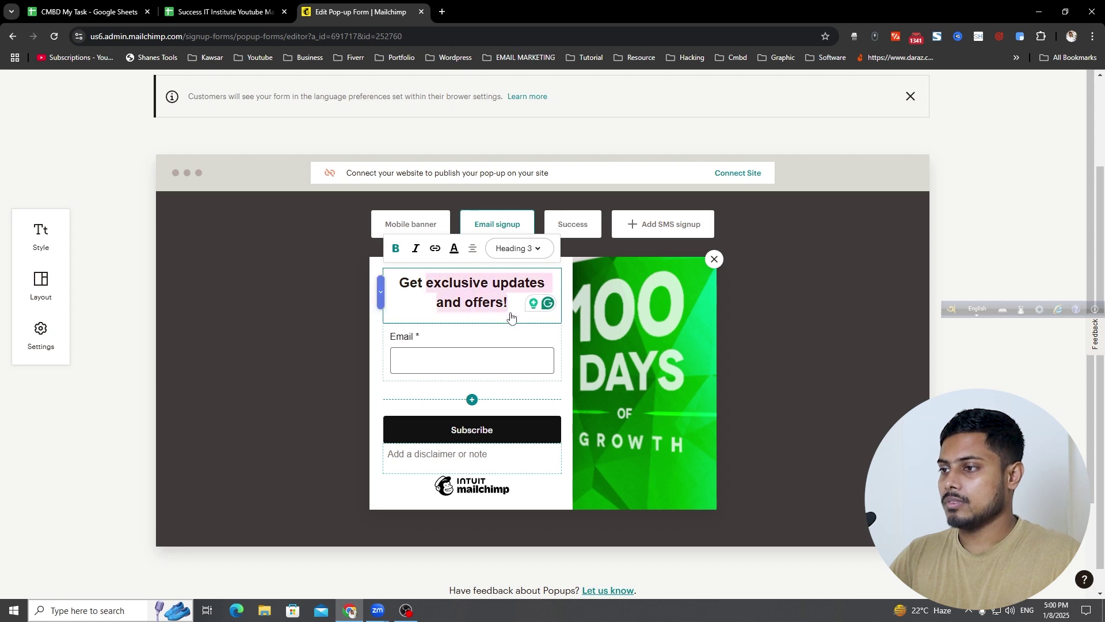
pyautogui.press('BackSpace')
pyautogui.press('BackSpace')
pyautogui.press('BackSpace')
pyautogui.press('BackSpace')
pyautogui.press('BackSpace')
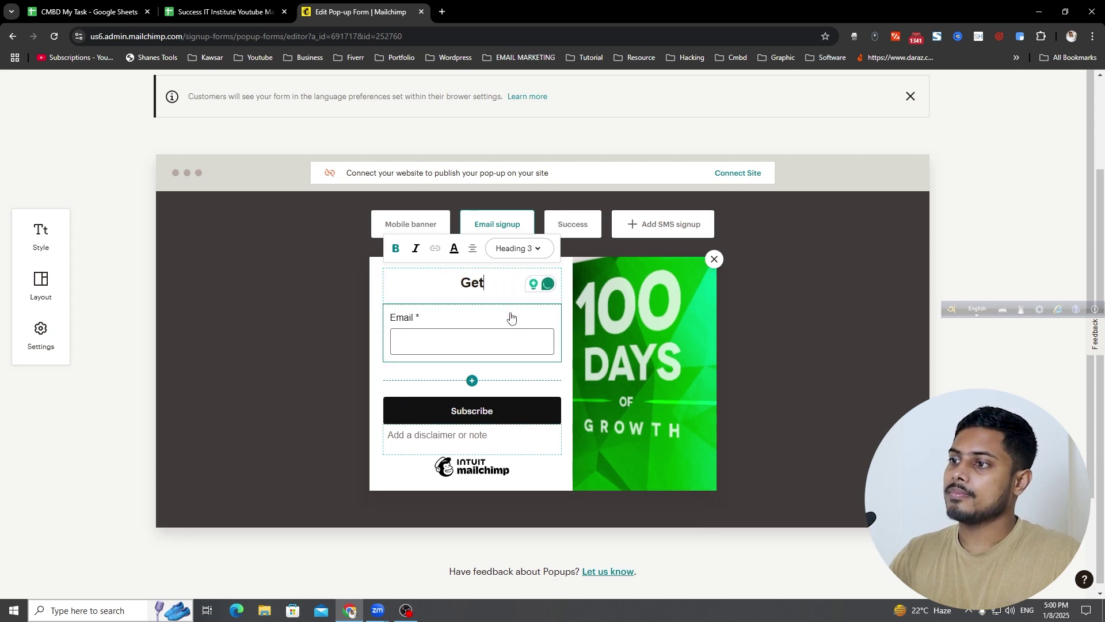
pyautogui.write('S')
pyautogui.press('BackSpace')
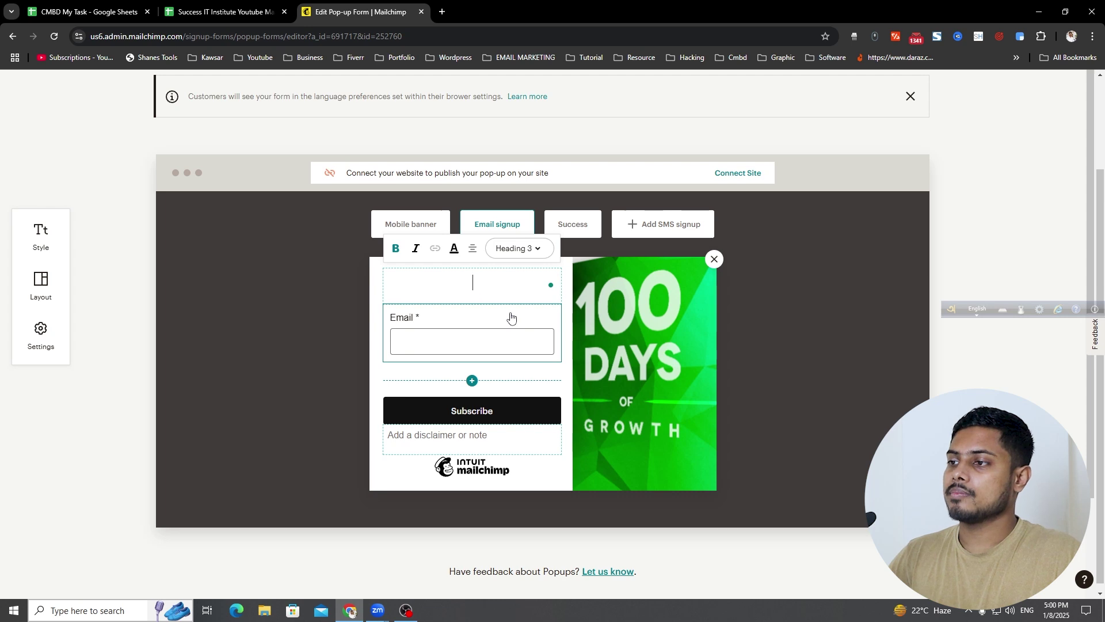
pyautogui.write('S')
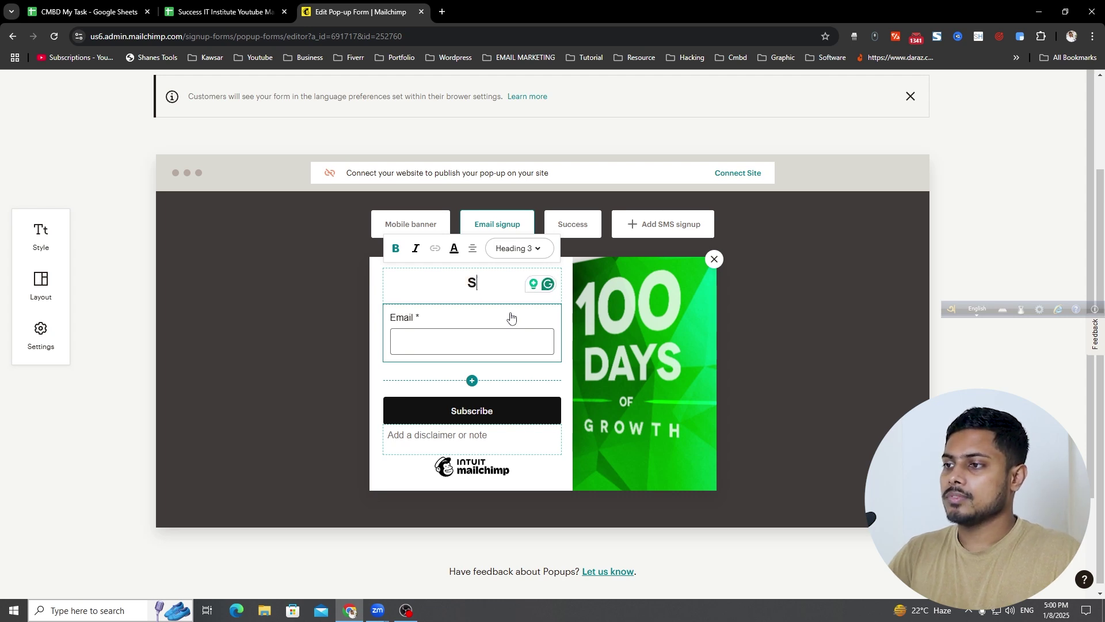
pyautogui.write('ubmit Form')
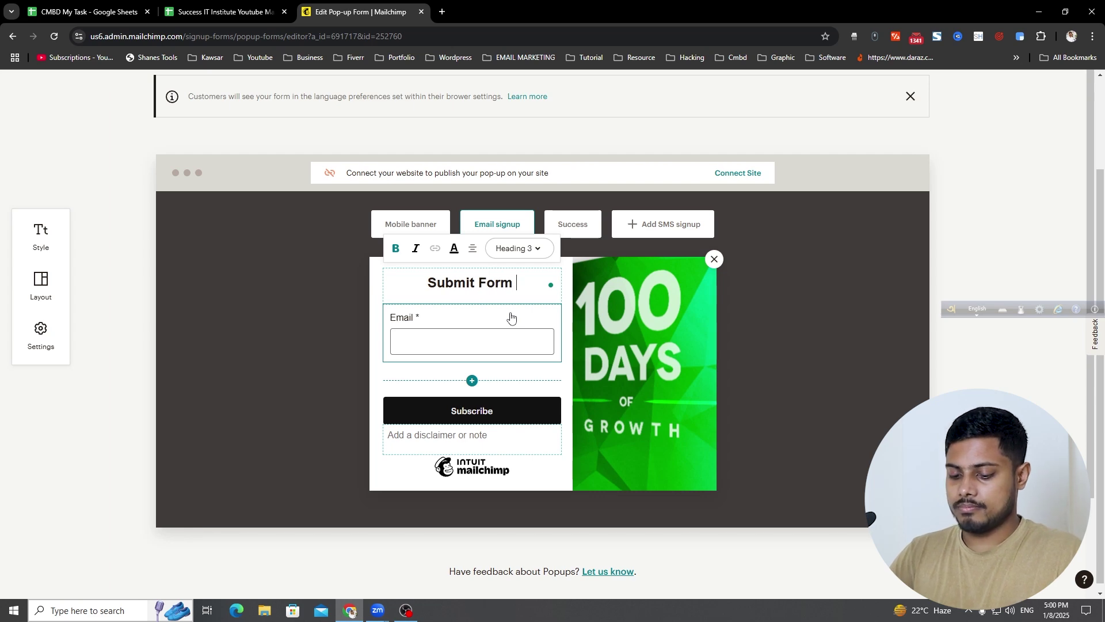
pyautogui.write(' & Ge')
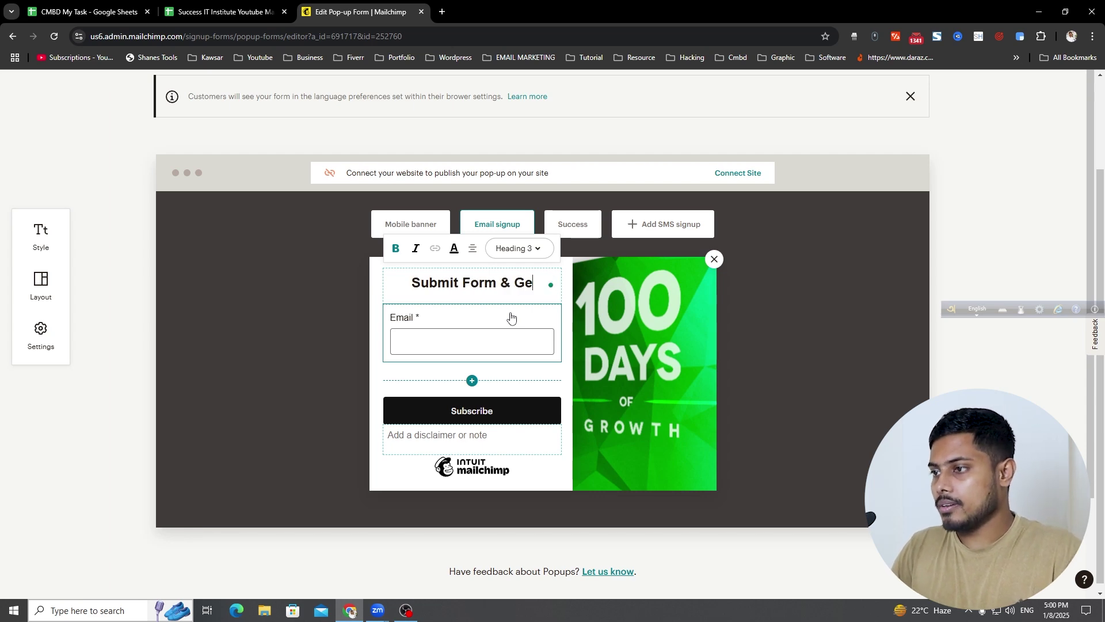
pyautogui.write('t Free E')
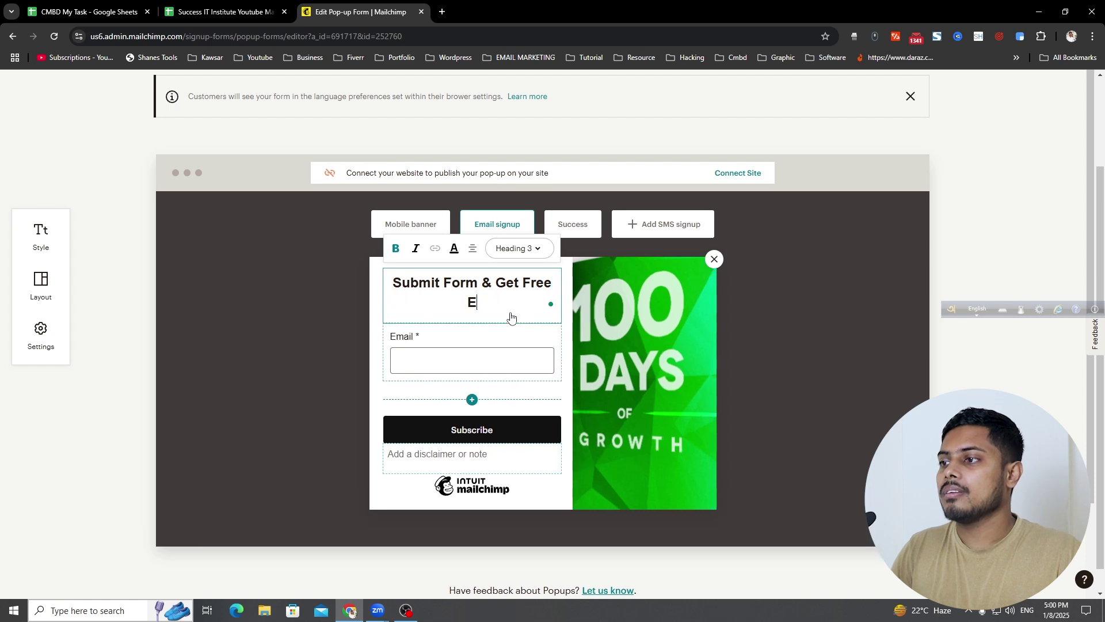
pyautogui.write('book!')
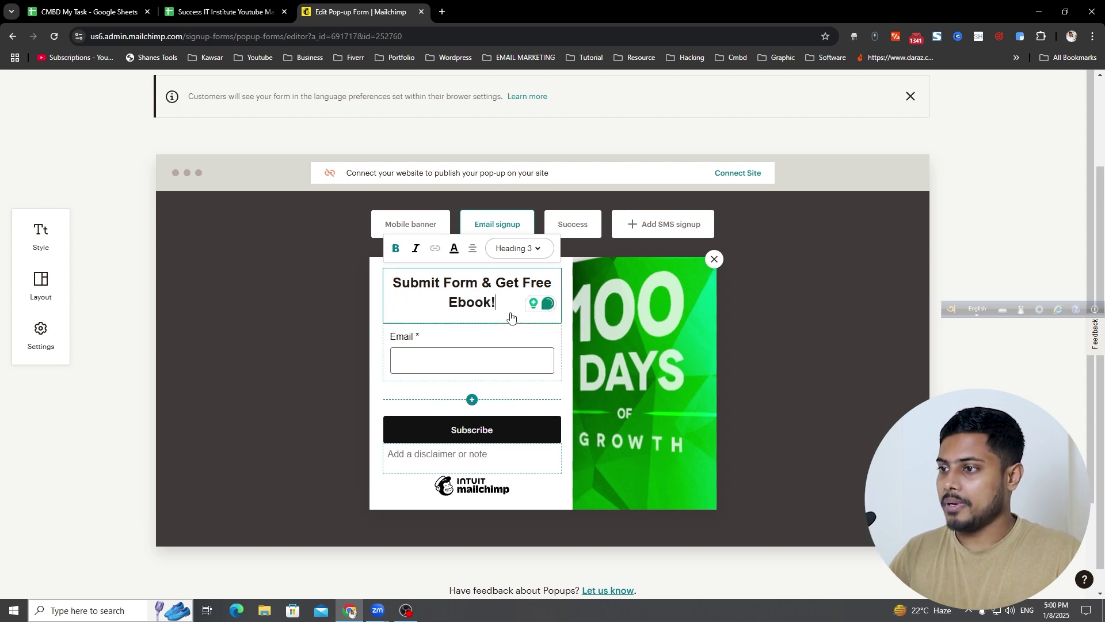
pyautogui.click(455, 350)
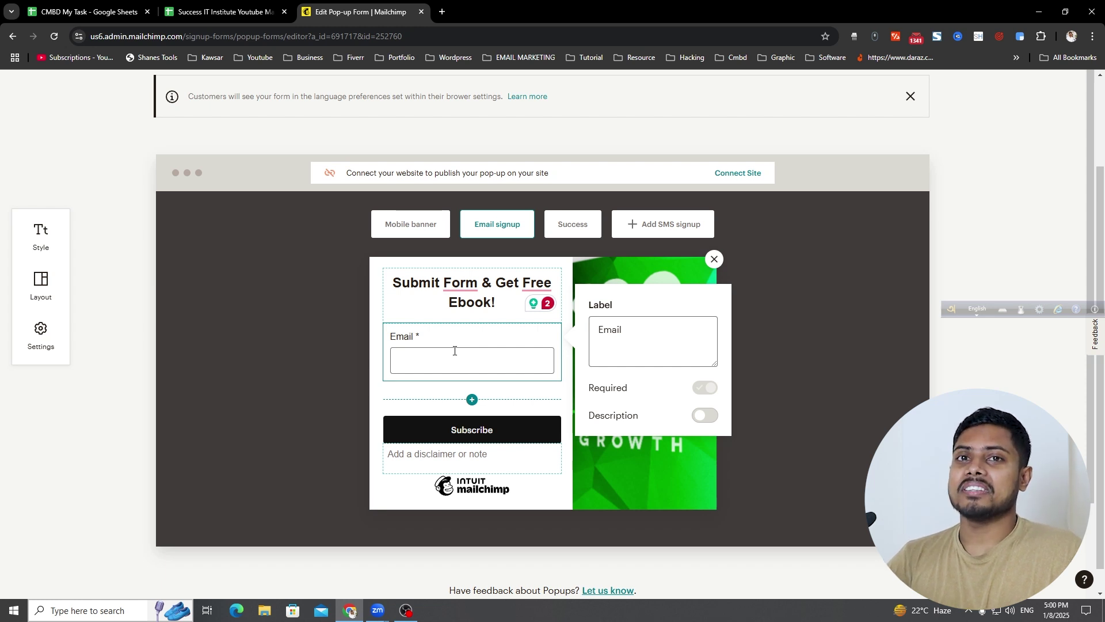
pyautogui.click(371, 394)
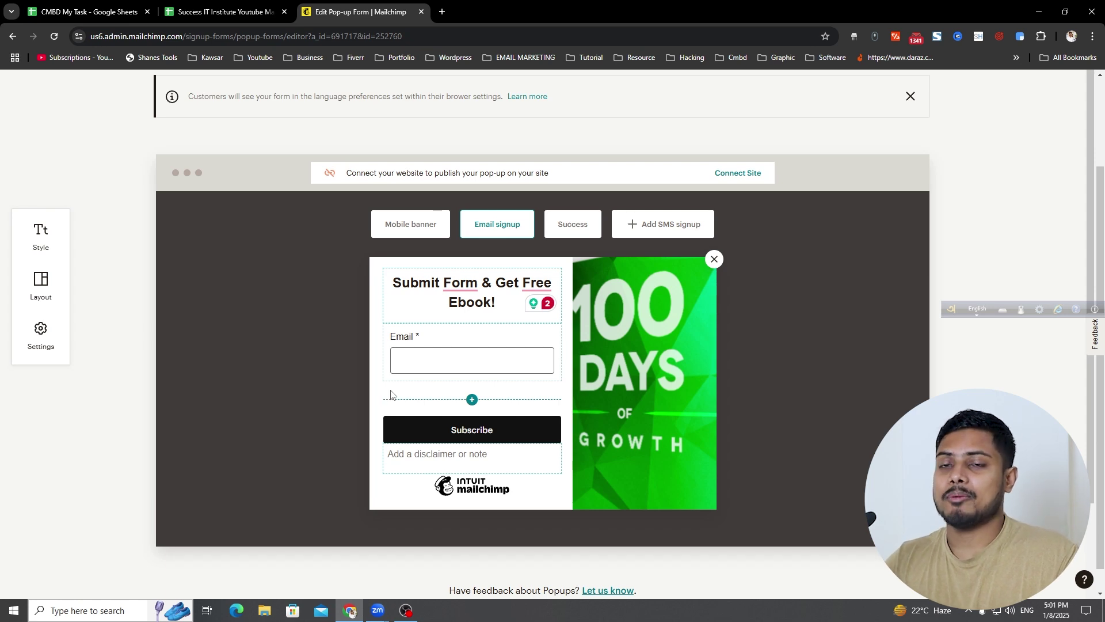
# Add the line "Download Your Ebook" below the "Thanks for subscribing!" heading on the pop-up's Success page
pyautogui.click(574, 225)
pyautogui.click(565, 343)
pyautogui.tripleClick(639, 353)
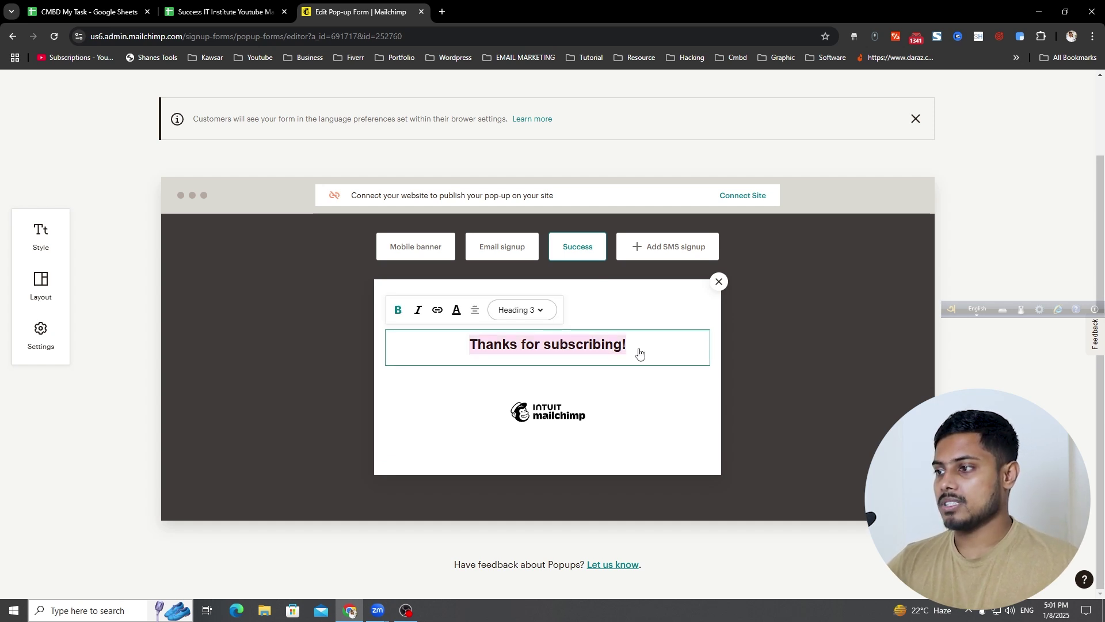
pyautogui.click(637, 382)
pyautogui.click(654, 355)
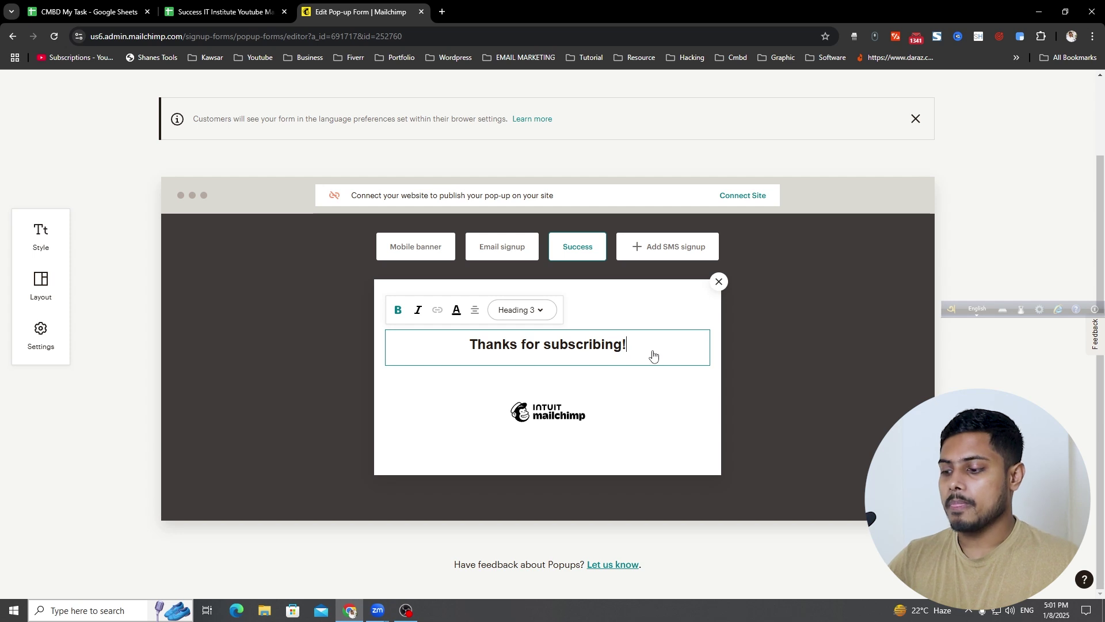
pyautogui.press('Return')
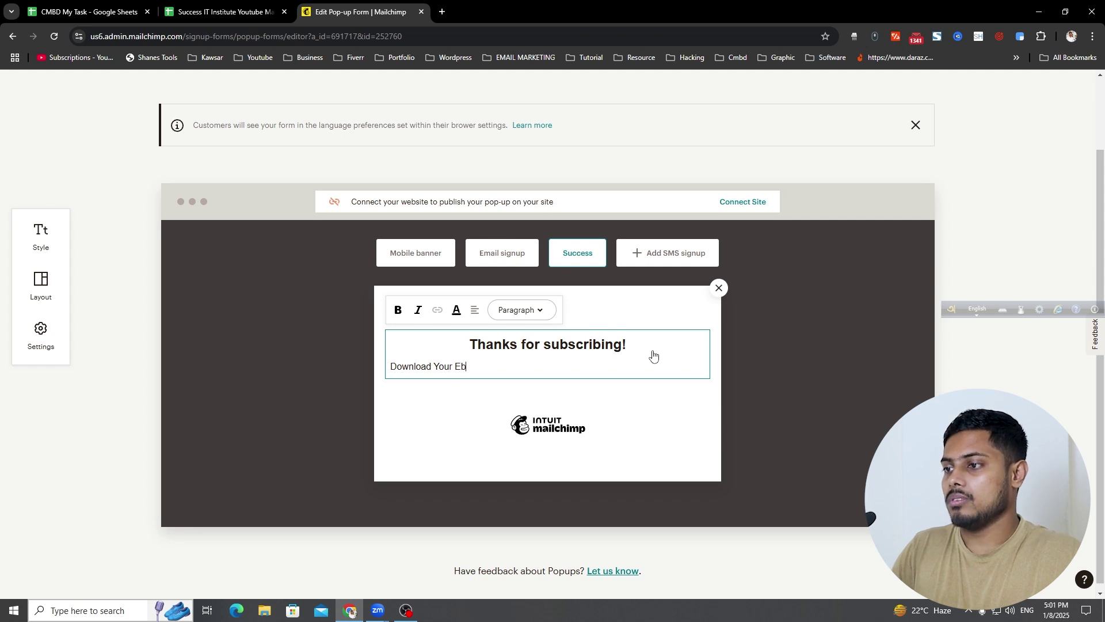
pyautogui.hotkey('ctrl', 'a')
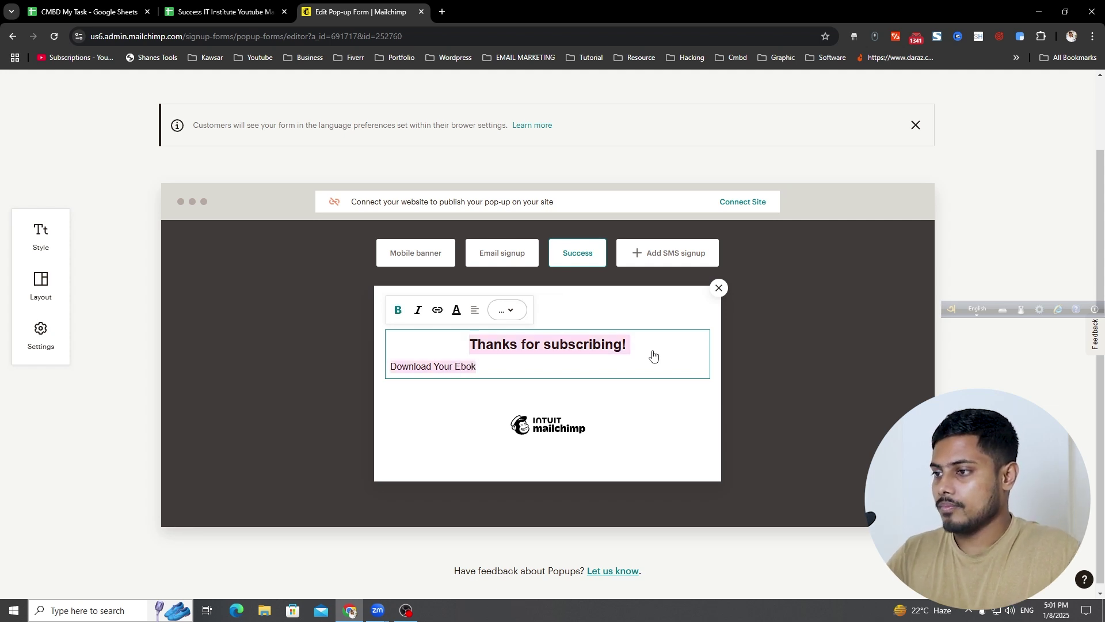
pyautogui.click(469, 372)
pyautogui.write('o')
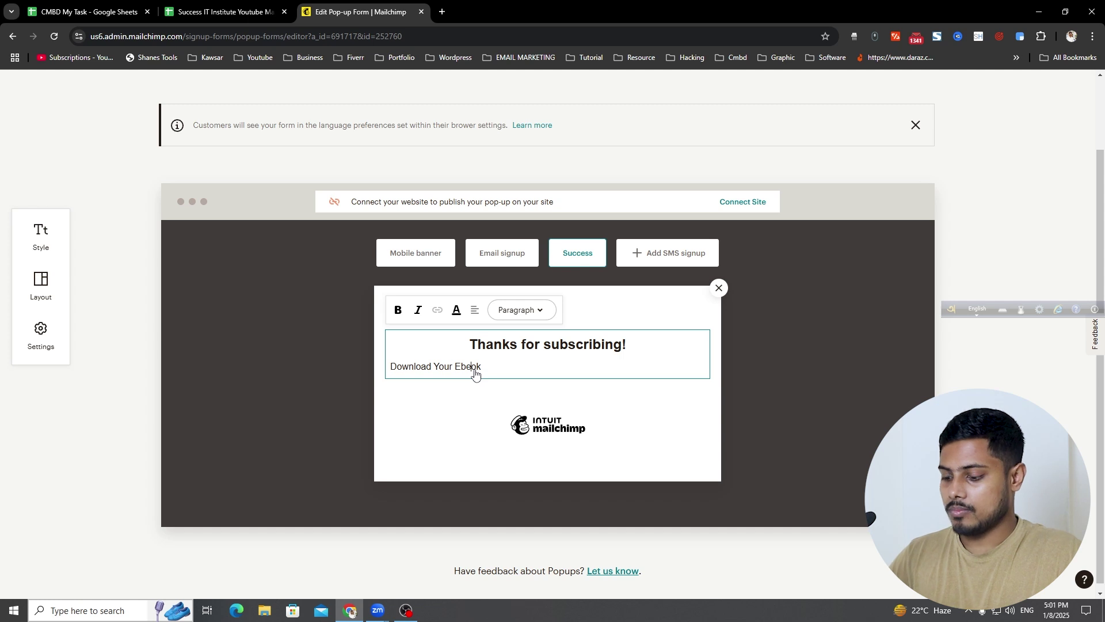
# Center the "Download Your Ebook" line and append "Click Here...." to it
pyautogui.tripleClick(475, 372)
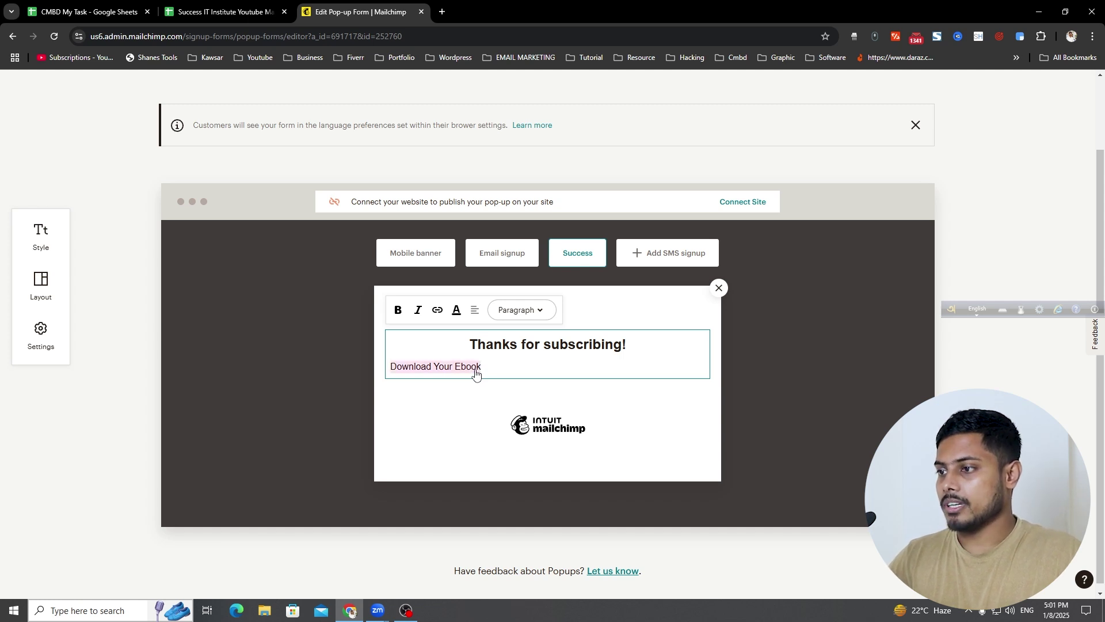
pyautogui.click(475, 310)
pyautogui.click(475, 258)
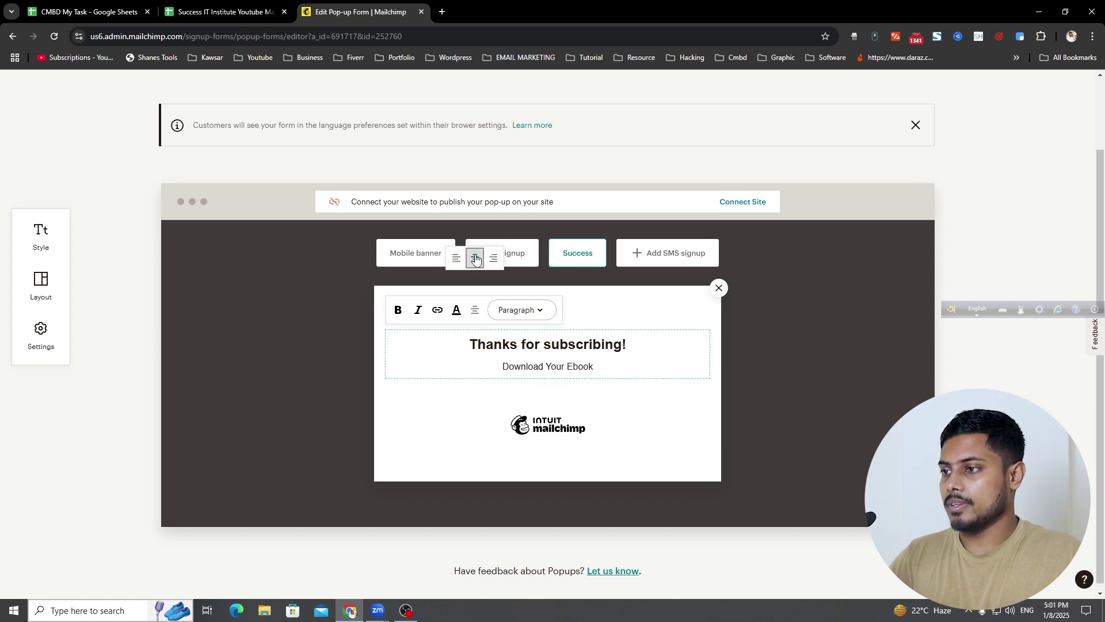
pyautogui.click(612, 373)
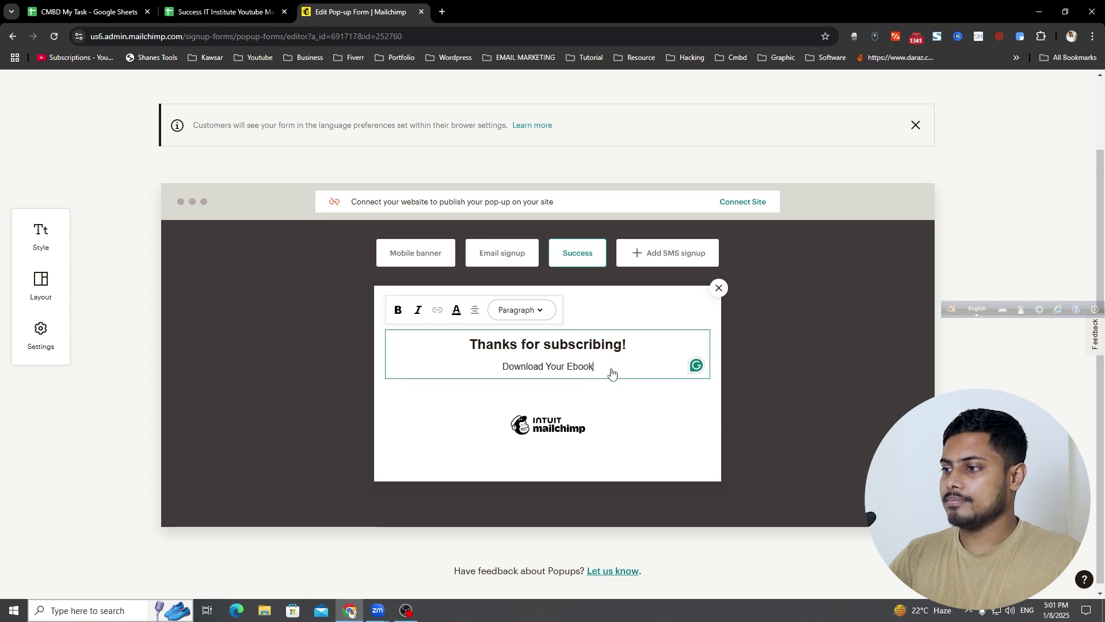
pyautogui.write('Clic')
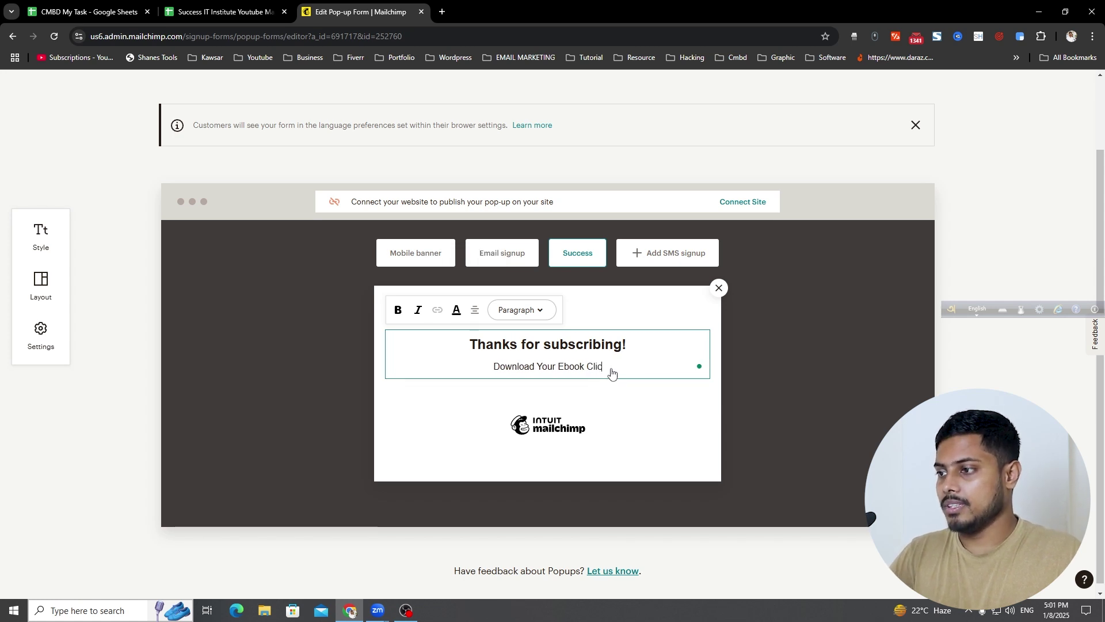
pyautogui.write('k He')
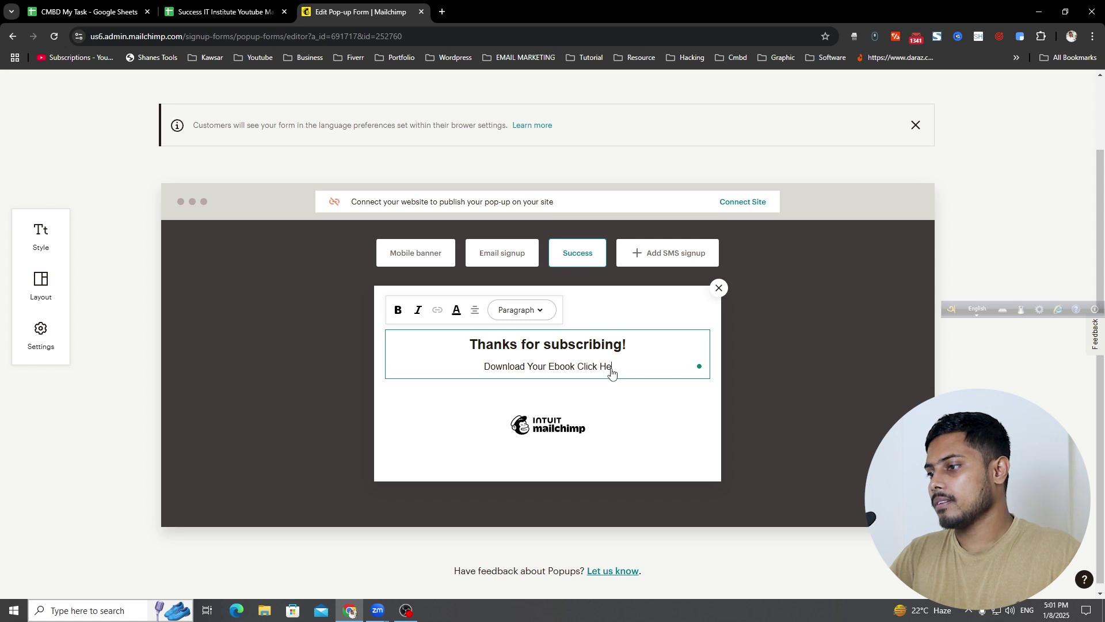
pyautogui.write('re....')
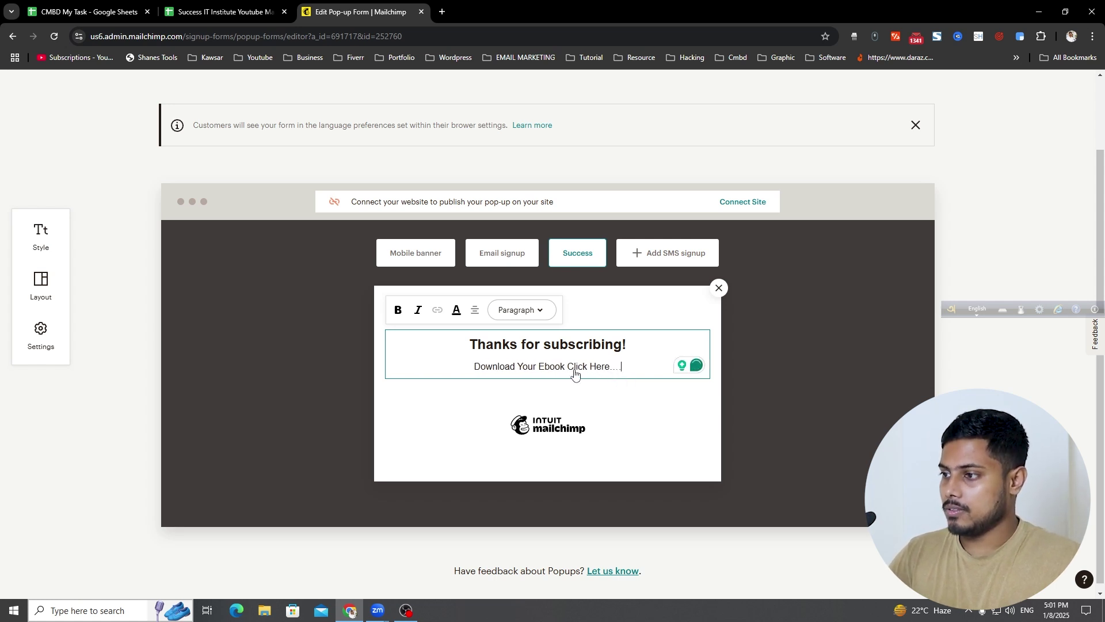
# Link the "Click Here...." text to the ebook's /pdf address on the website
pyautogui.keyDown('shift'); pyautogui.click(567, 367); pyautogui.keyUp('shift')
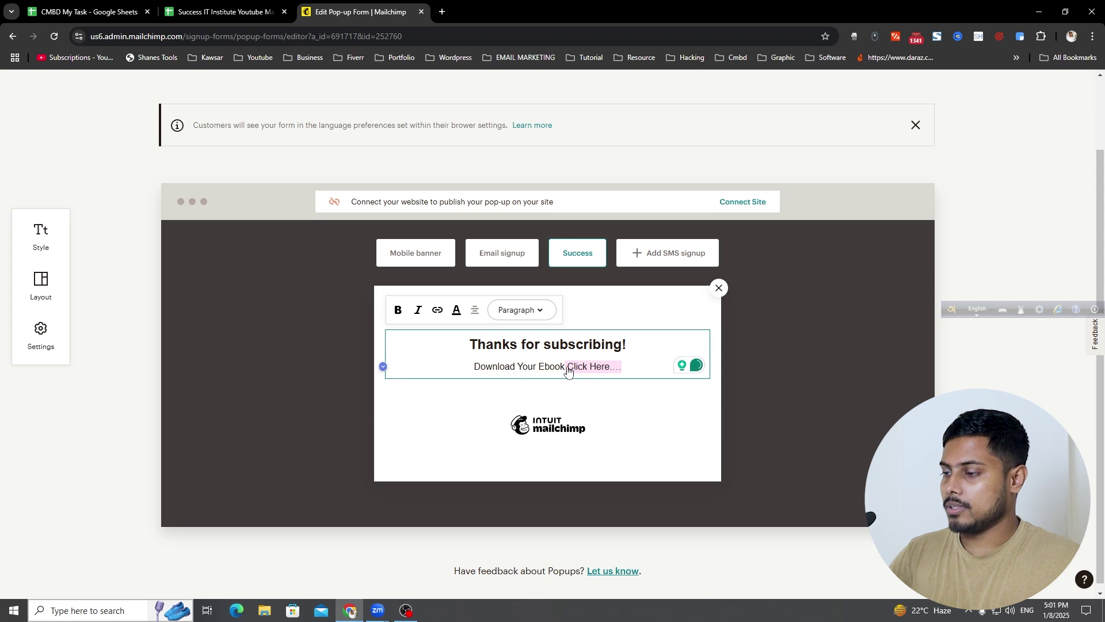
pyautogui.click(437, 311)
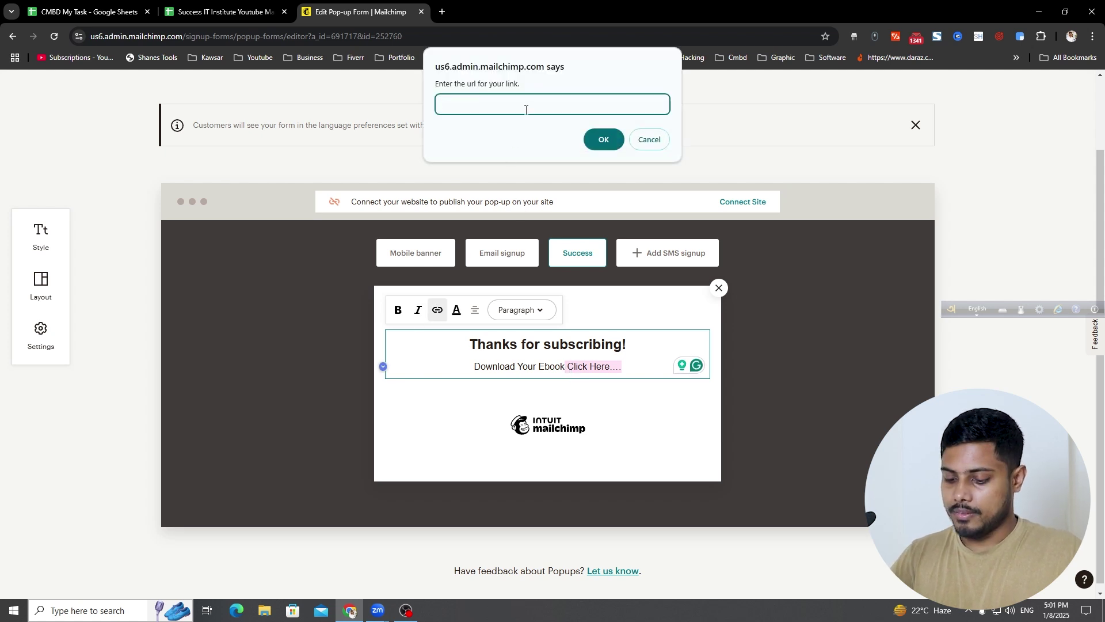
pyautogui.write('https;')
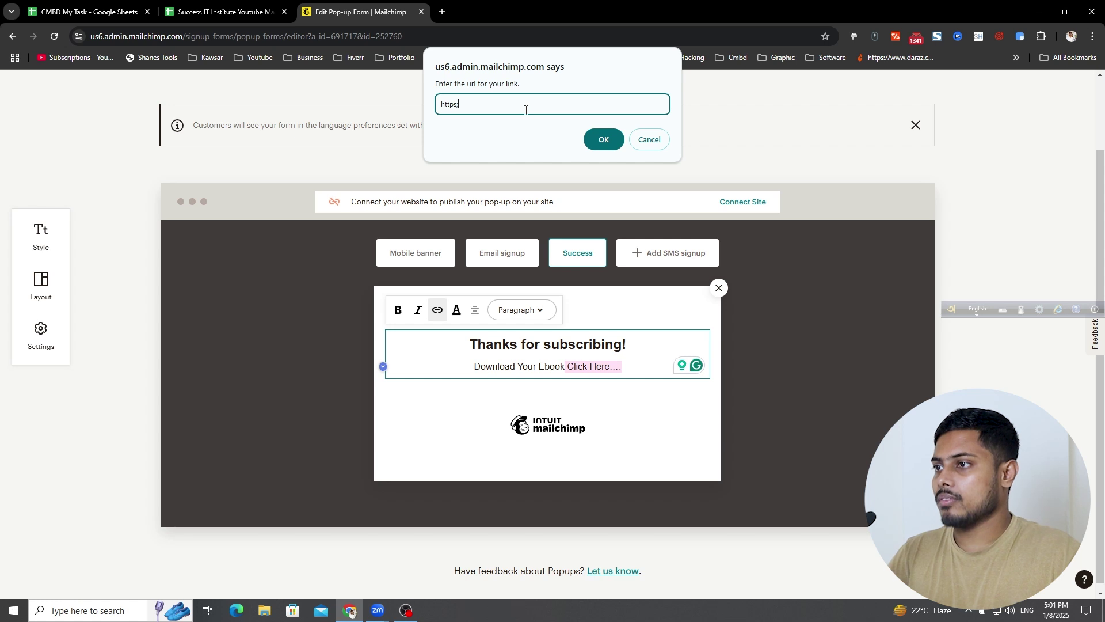
pyautogui.write('//kawsarahmed.o')
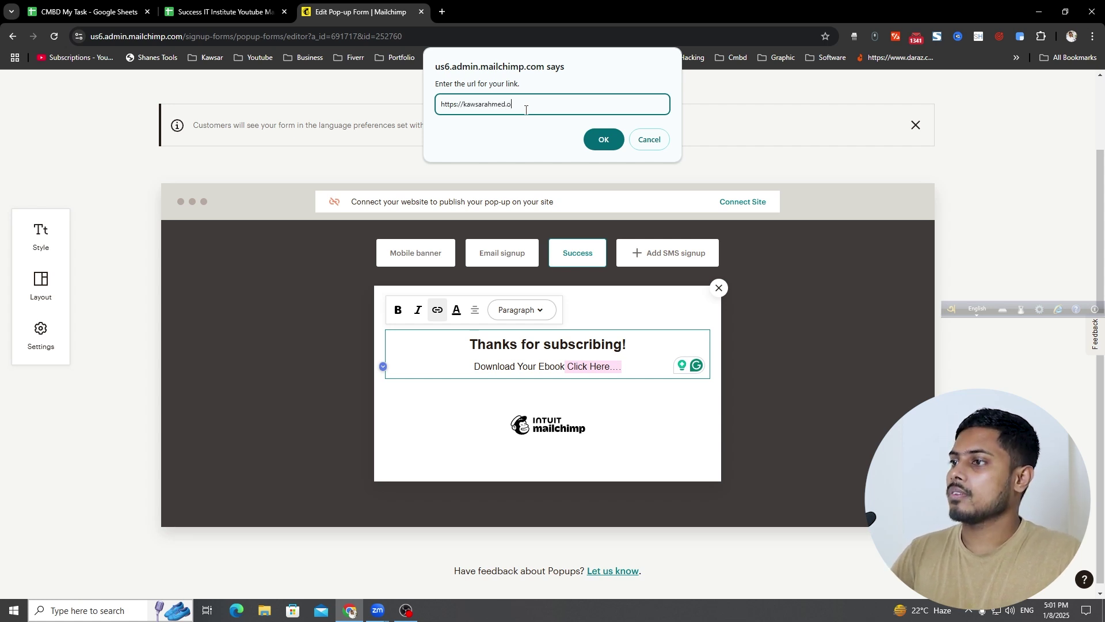
pyautogui.write('nline/pdf')
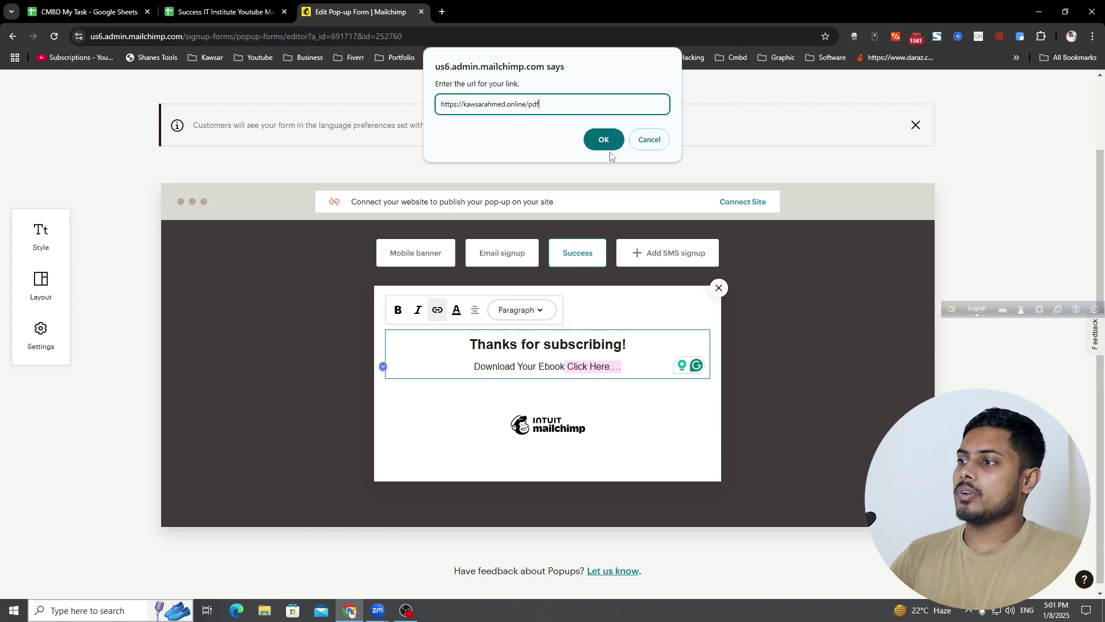
pyautogui.click(609, 144)
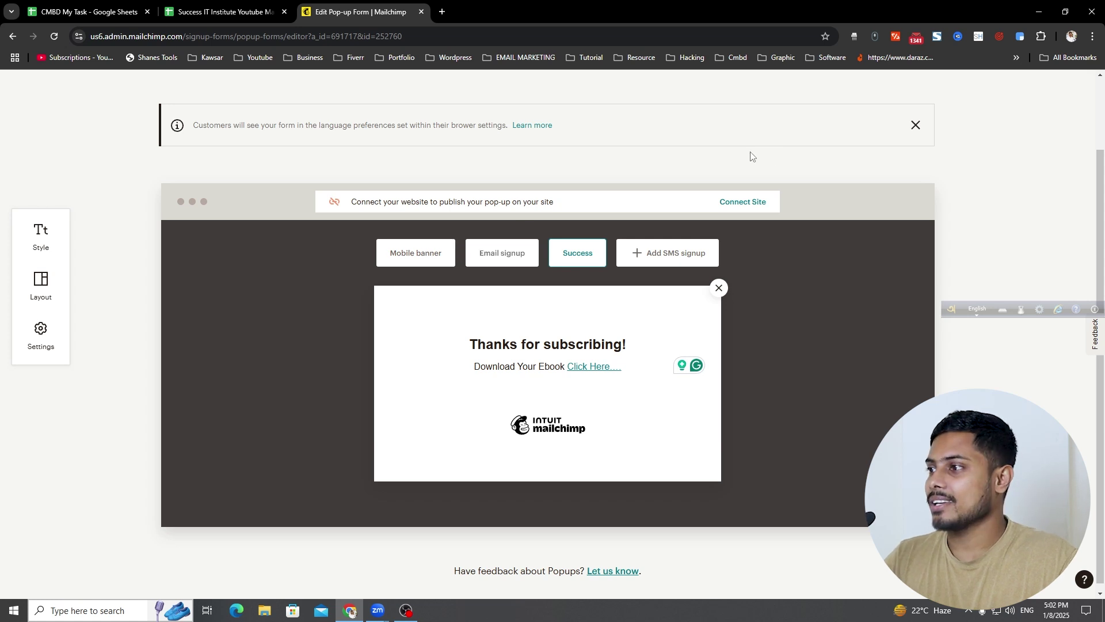
# Start connecting the site for publishing the pop-up, entering the https website URL to generate its connection code
pyautogui.click(750, 202)
pyautogui.click(453, 372)
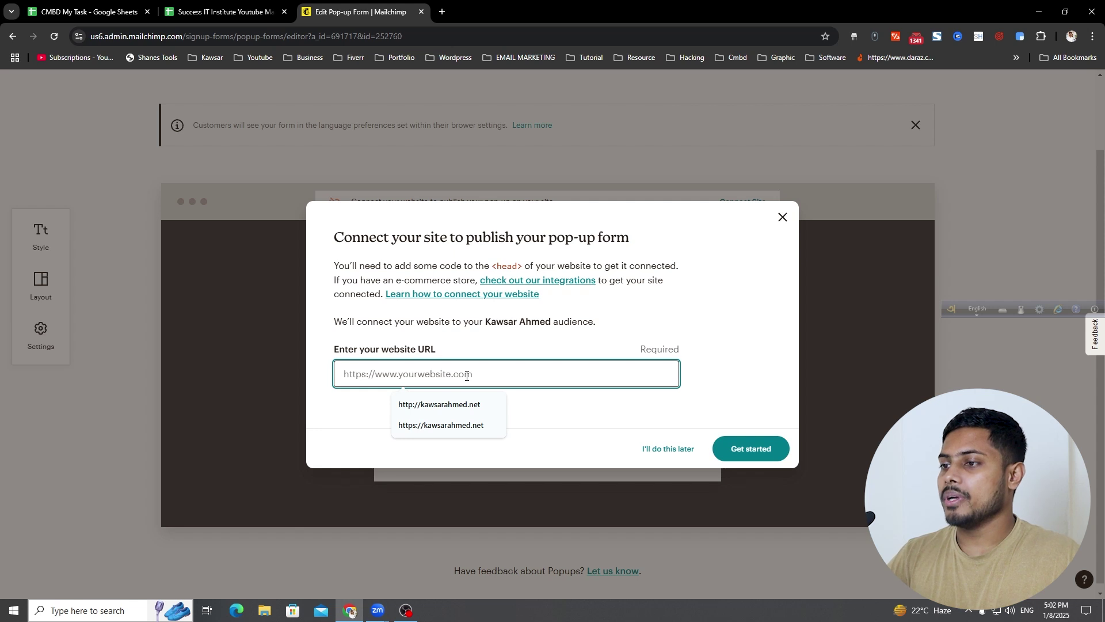
pyautogui.write('https://kawsarahmed.online')
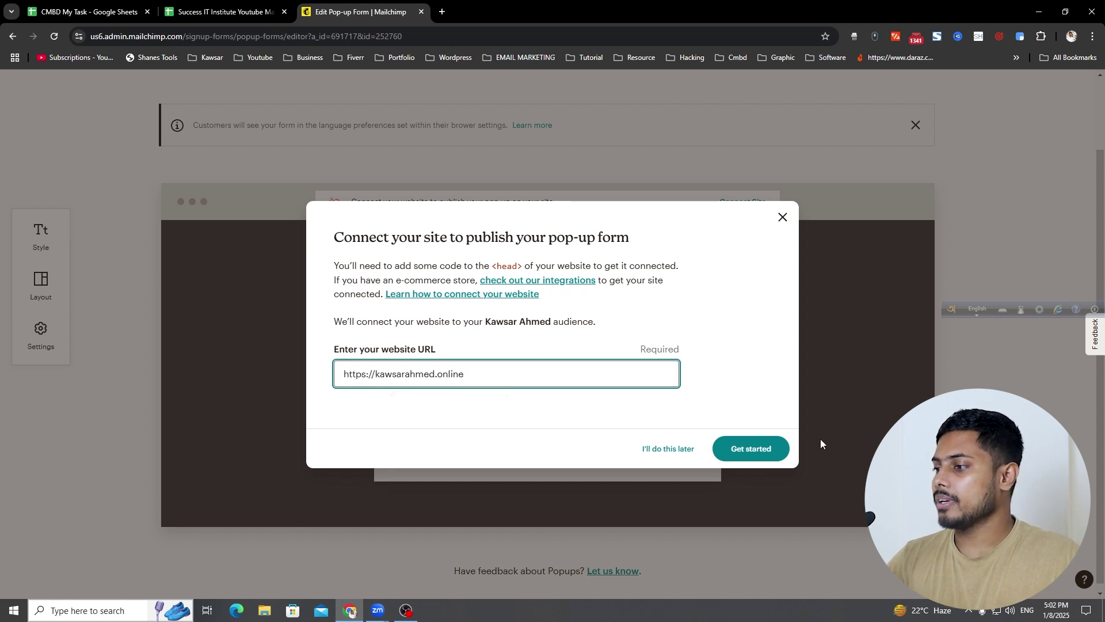
pyautogui.click(764, 454)
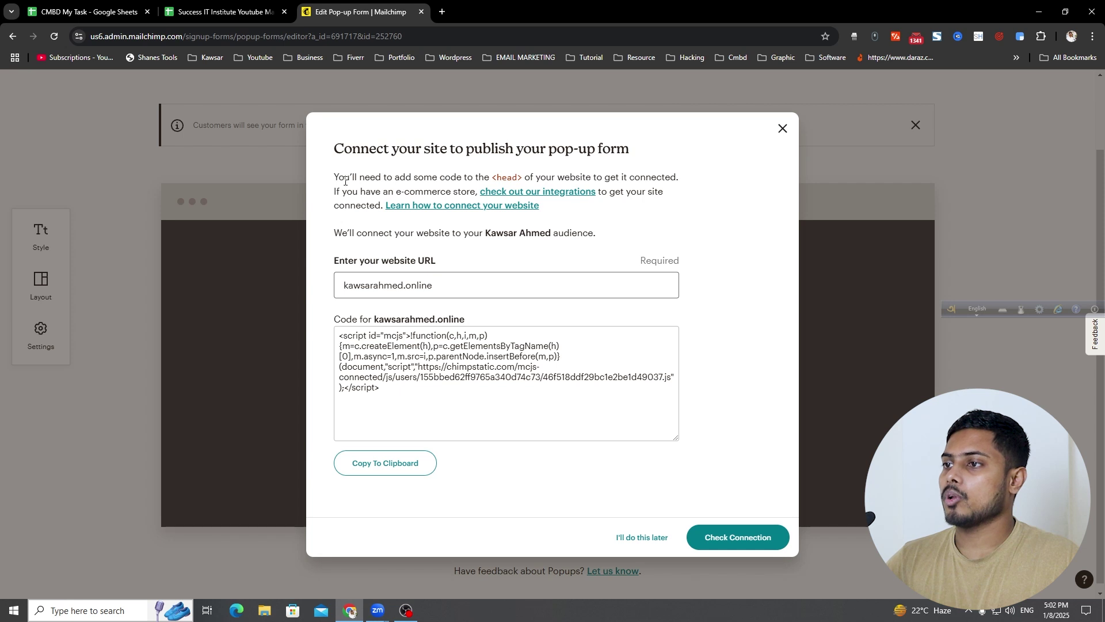
# Read the instruction about adding code to the website's <head> and copy the generated connection script
pyautogui.moveTo(337, 179); pyautogui.dragTo(497, 179)
pyautogui.click(527, 180)
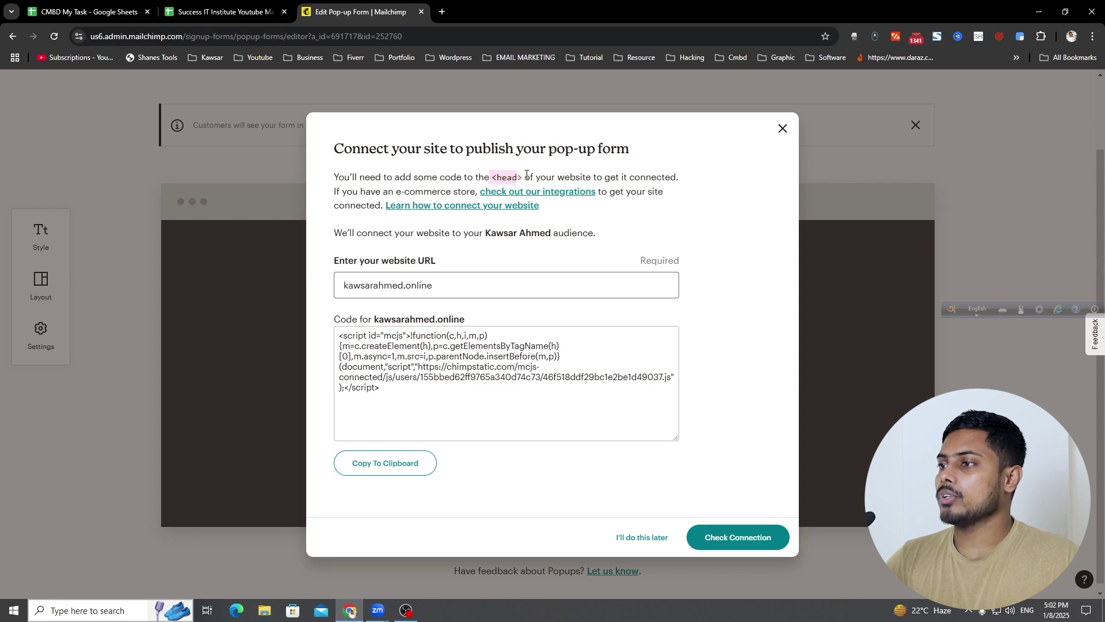
pyautogui.moveTo(527, 178); pyautogui.dragTo(678, 179)
pyautogui.click(696, 219)
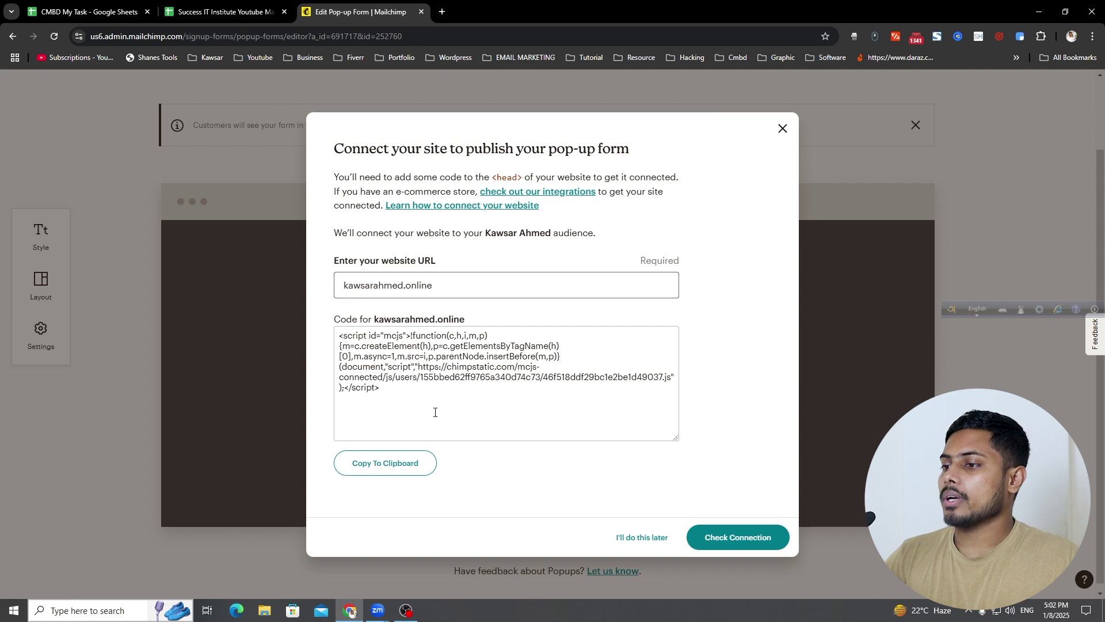
pyautogui.click(377, 472)
# Open the website's cPanel in a new browser tab and log in with the saved credentials
pyautogui.click(441, 11)
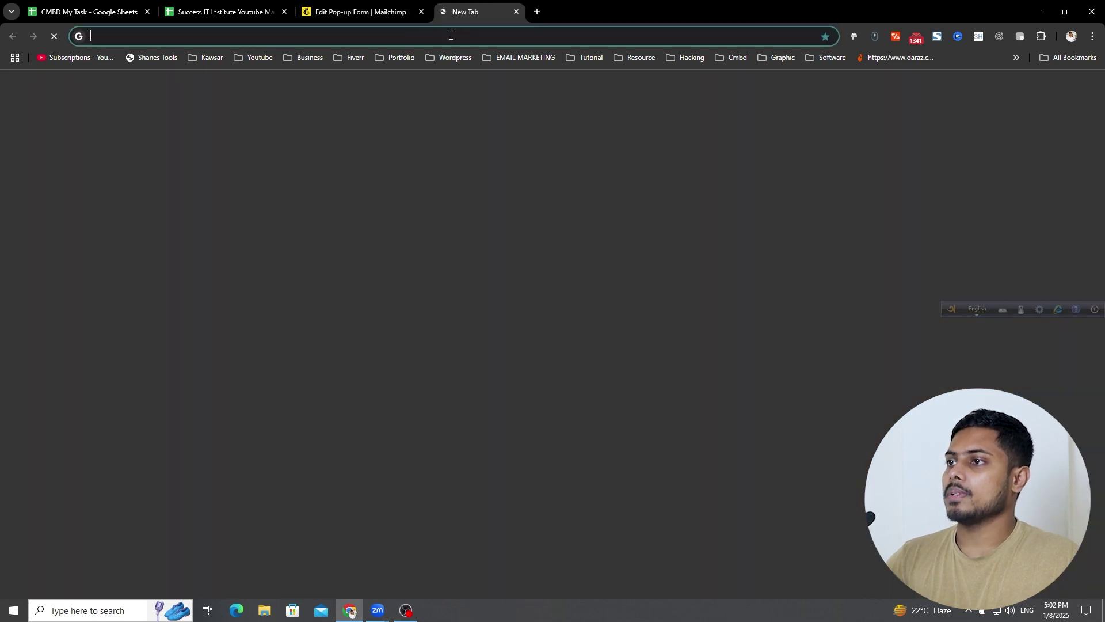
pyautogui.write('ka')
pyautogui.press('Return')
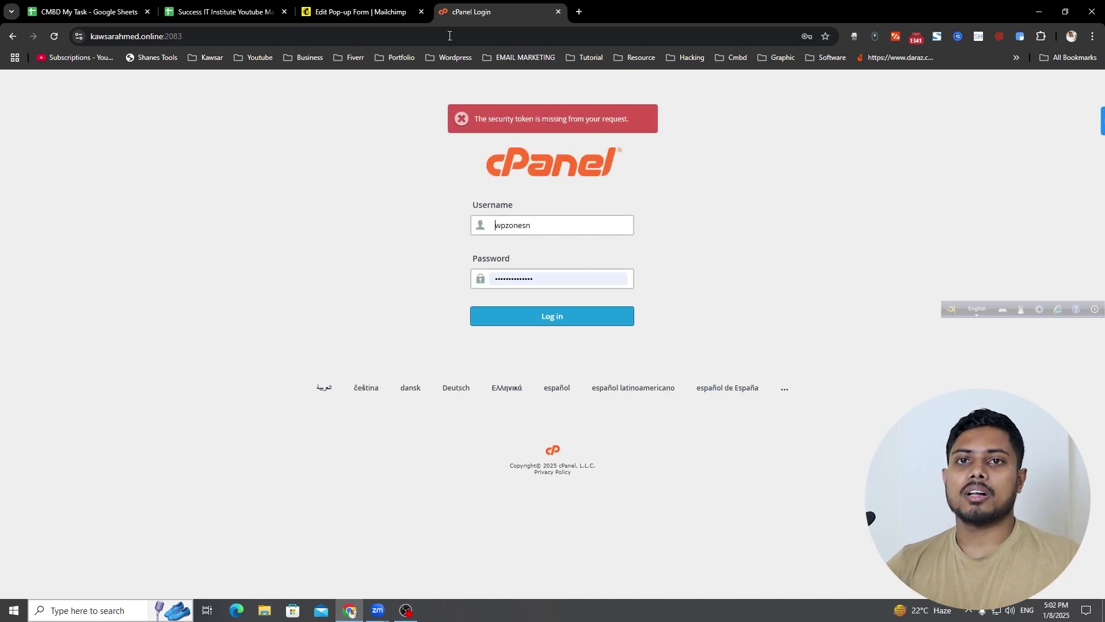
pyautogui.click(527, 312)
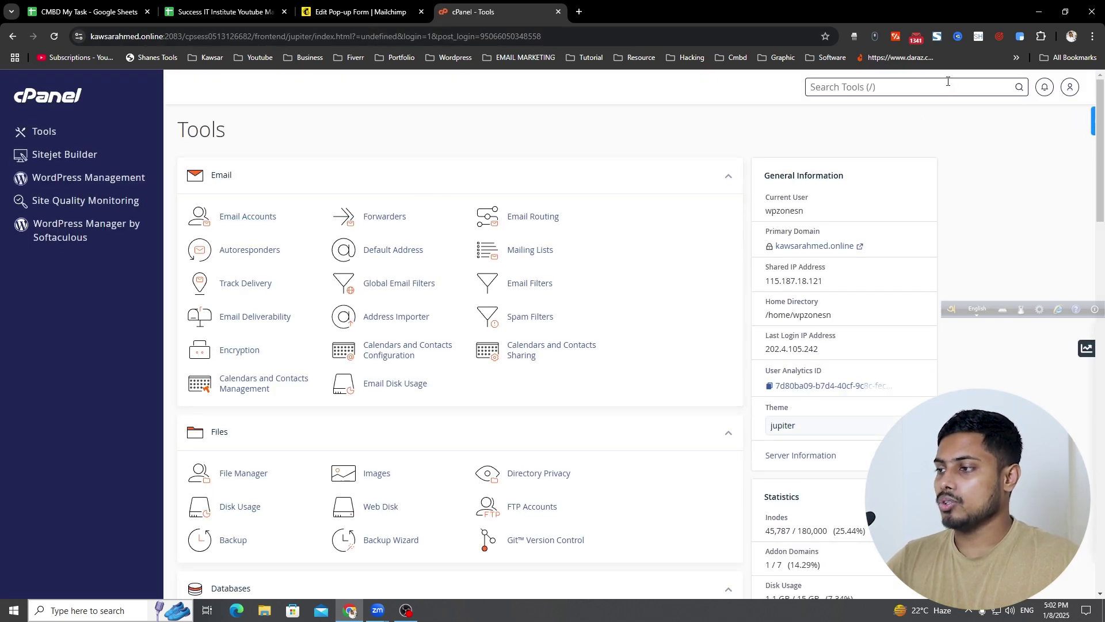
# Find the main-domain WordPress installation through the Softaculous Apps Installer and log in to its admin dashboard
pyautogui.write('sof')
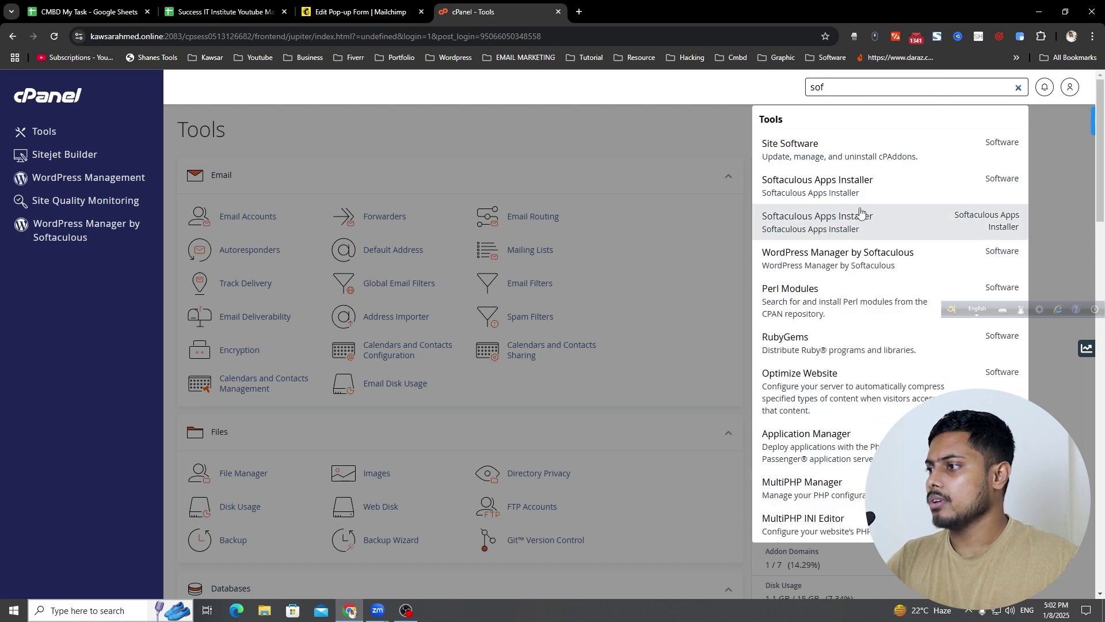
pyautogui.click(842, 222)
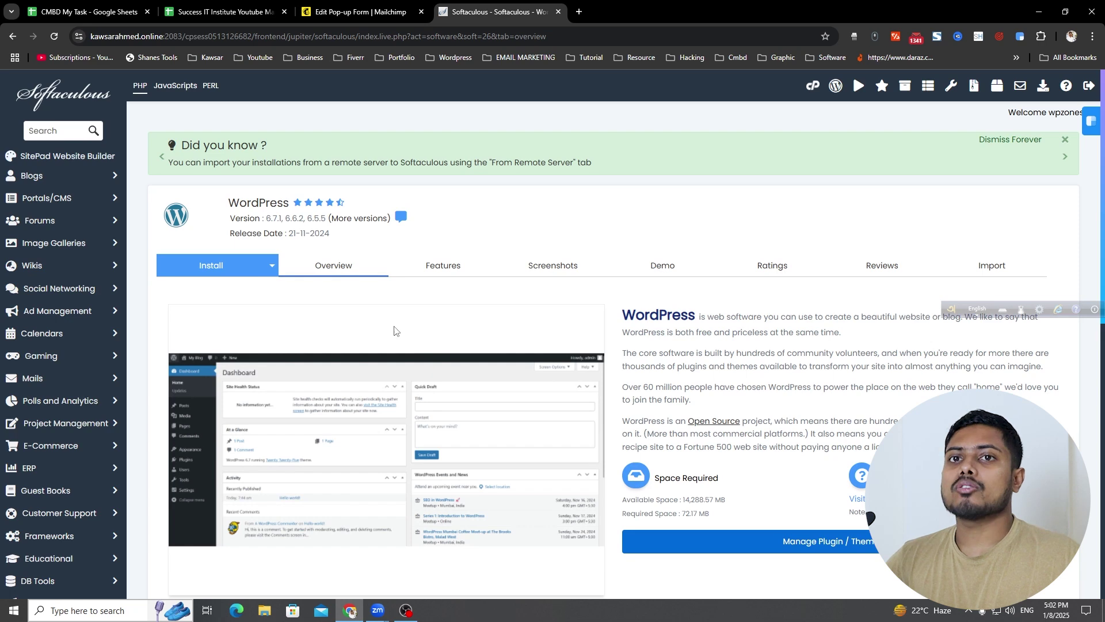
pyautogui.scroll(-6, 316, 283)
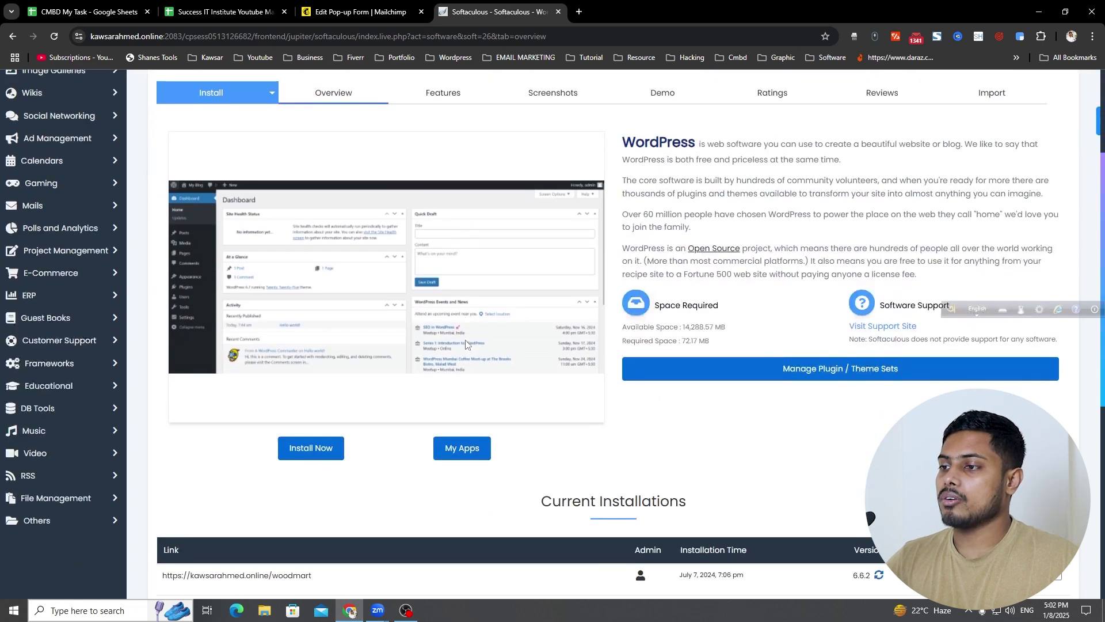
pyautogui.scroll(-1, 522, 458)
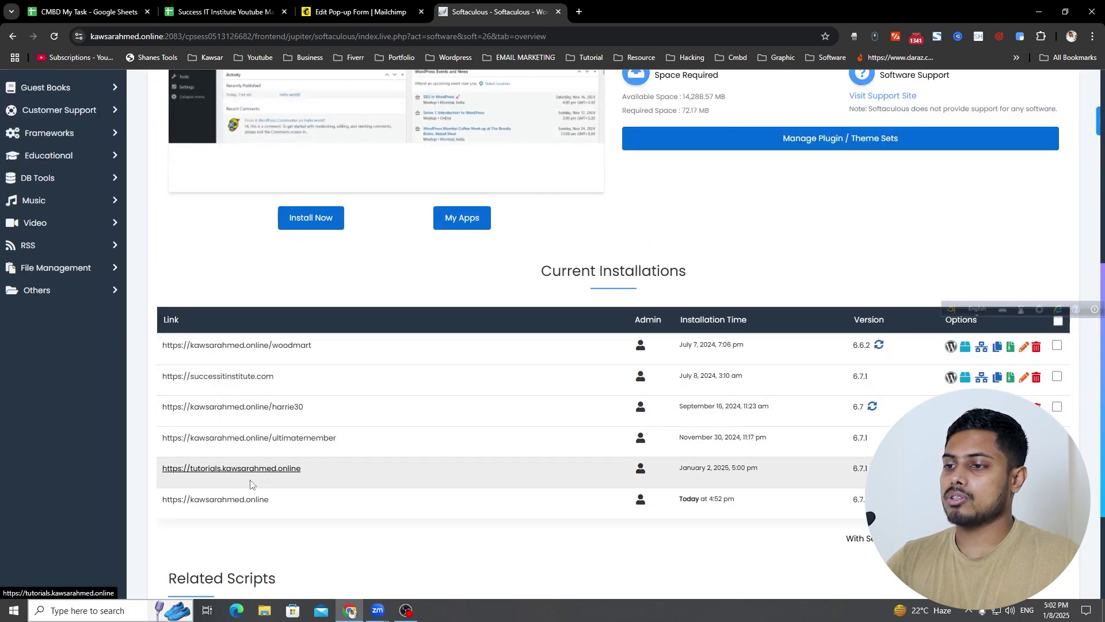
pyautogui.click(951, 500)
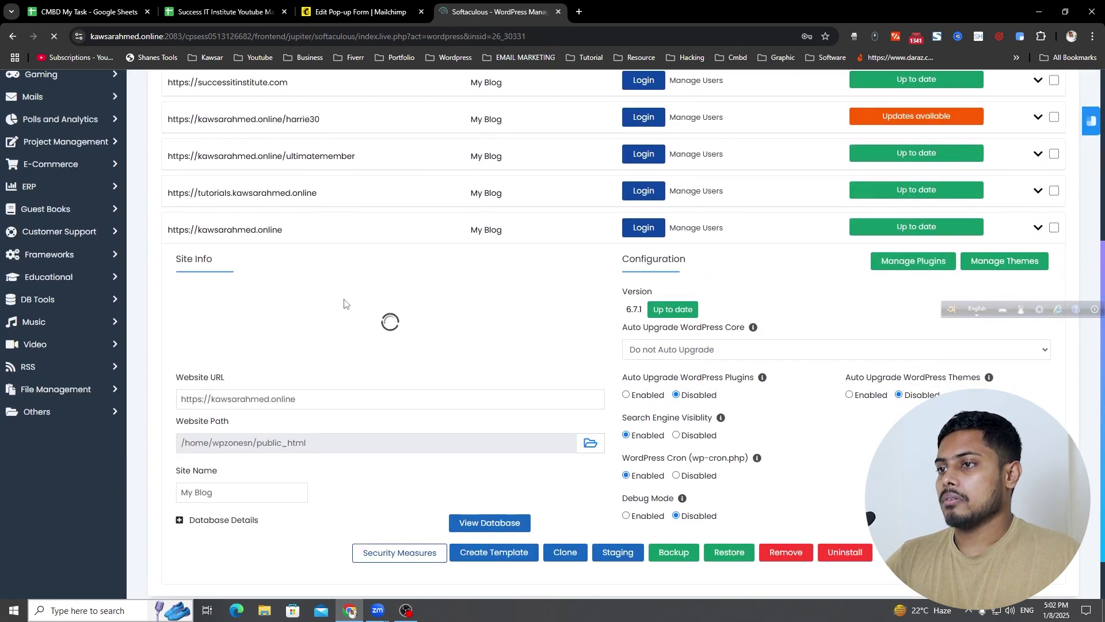
pyautogui.click(643, 227)
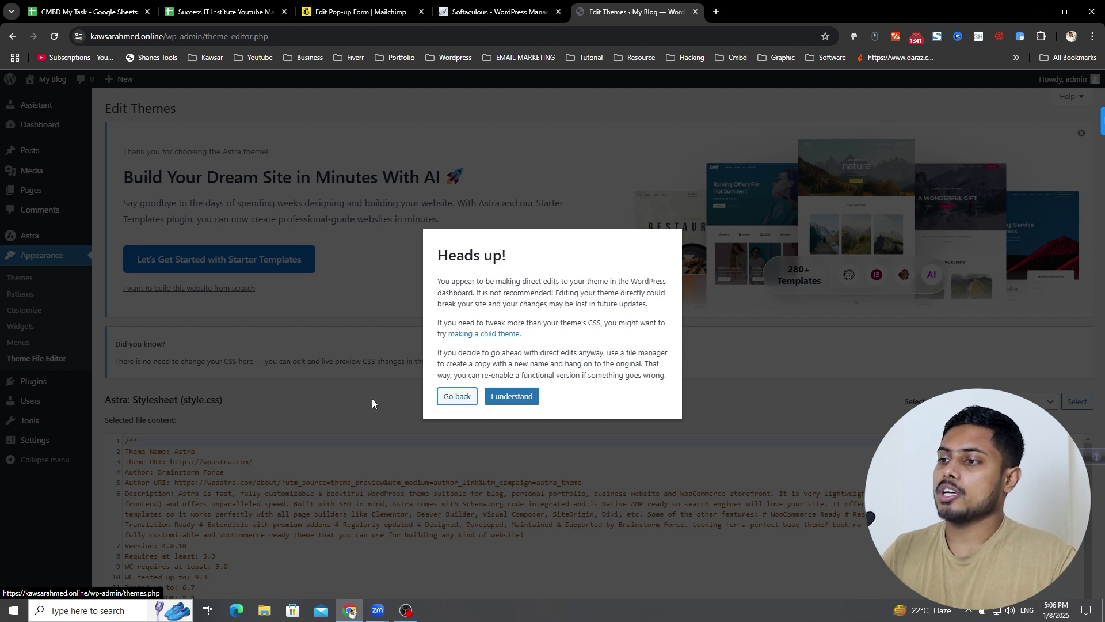
# Accept the direct-editing warning in the theme file editor and open the Astra theme's Theme Header file (header.php)
pyautogui.click(511, 397)
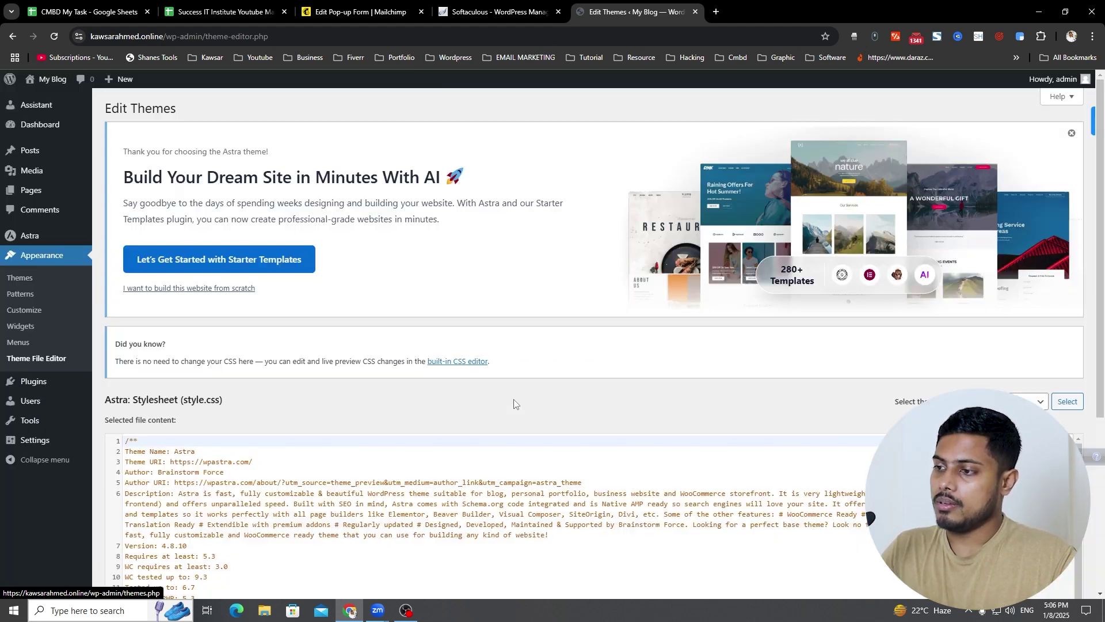
pyautogui.scroll(-3, 719, 449)
pyautogui.scroll(-2, 743, 422)
pyautogui.scroll(-2, 681, 389)
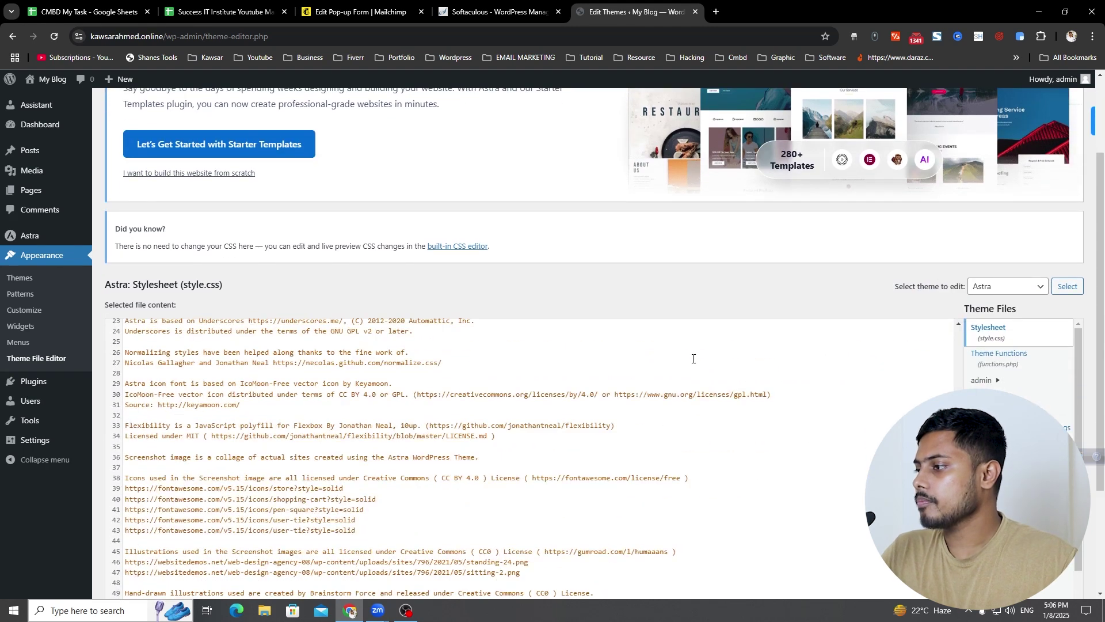
pyautogui.scroll(-1, 1008, 314)
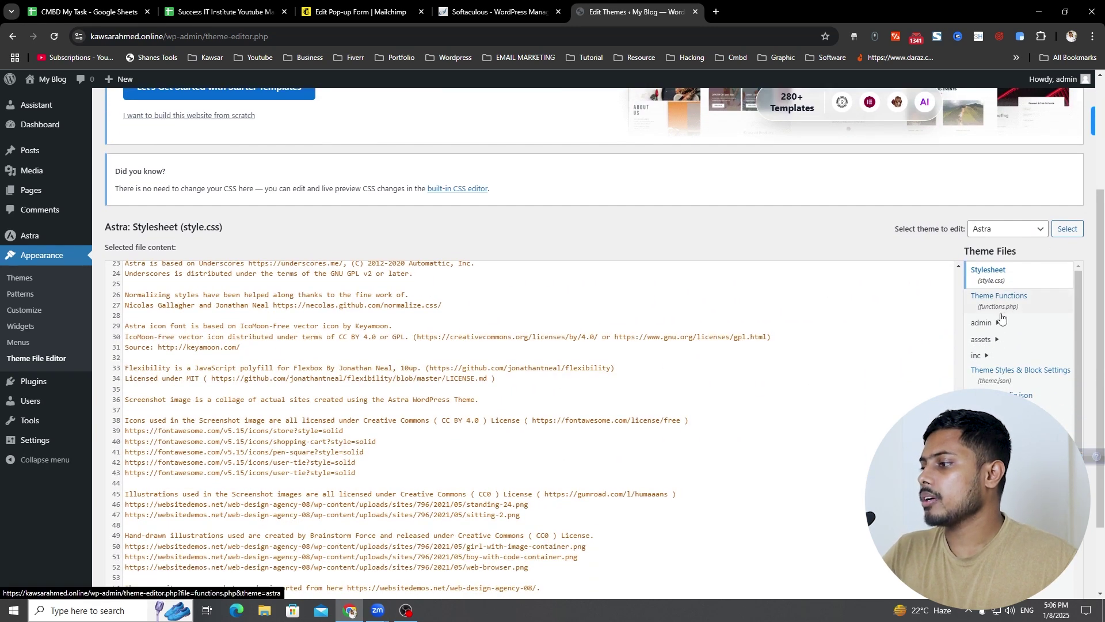
pyautogui.scroll(-1, 935, 278)
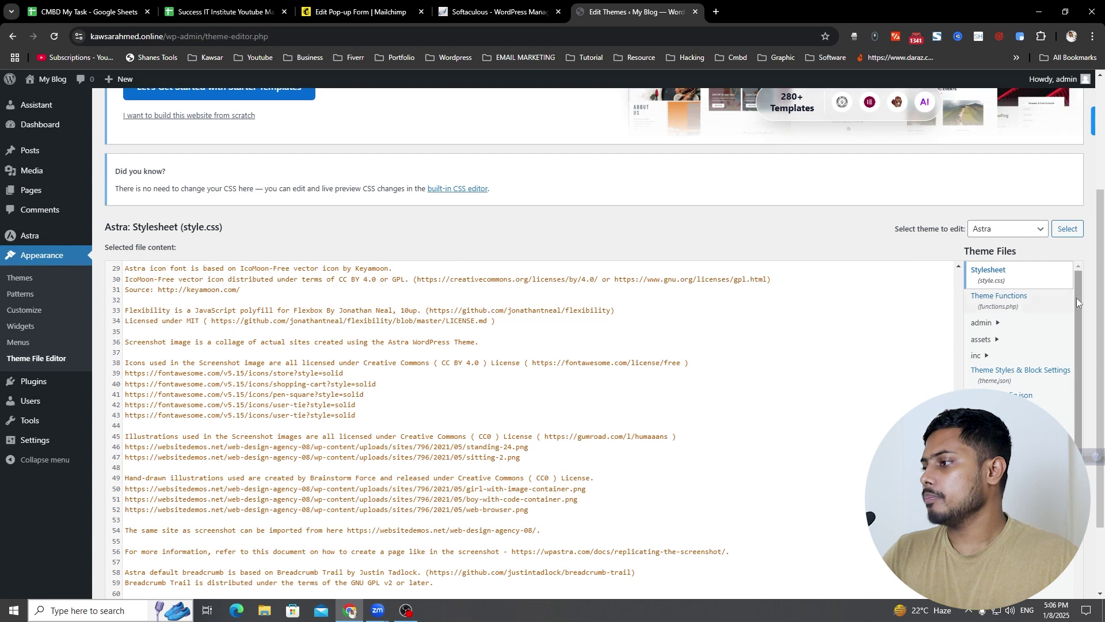
pyautogui.scroll(-1, 1022, 322)
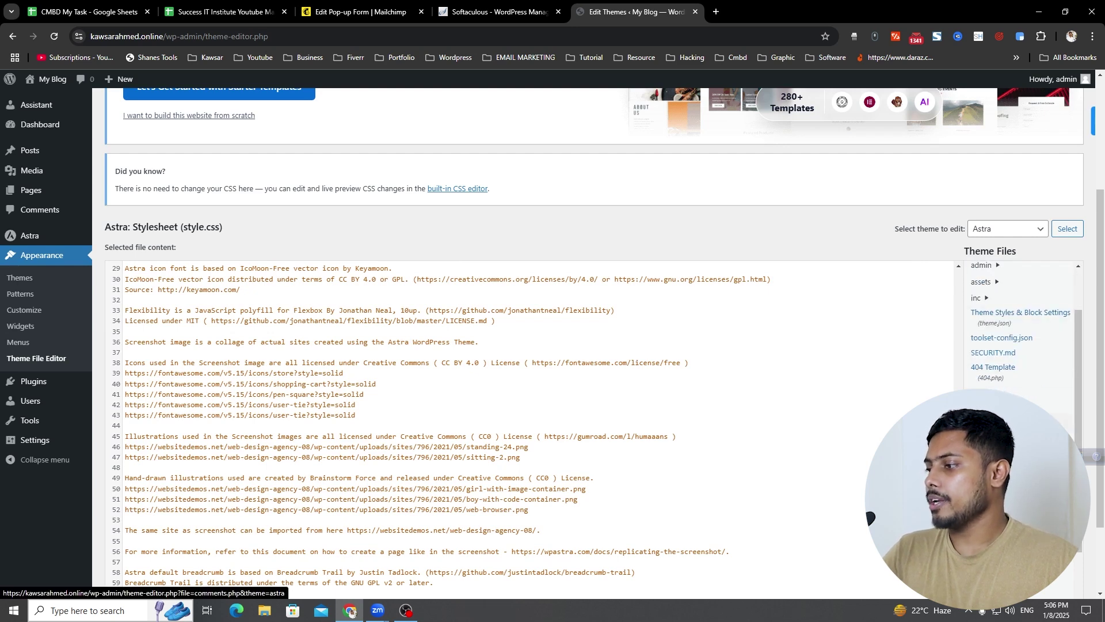
pyautogui.scroll(-2, 1018, 403)
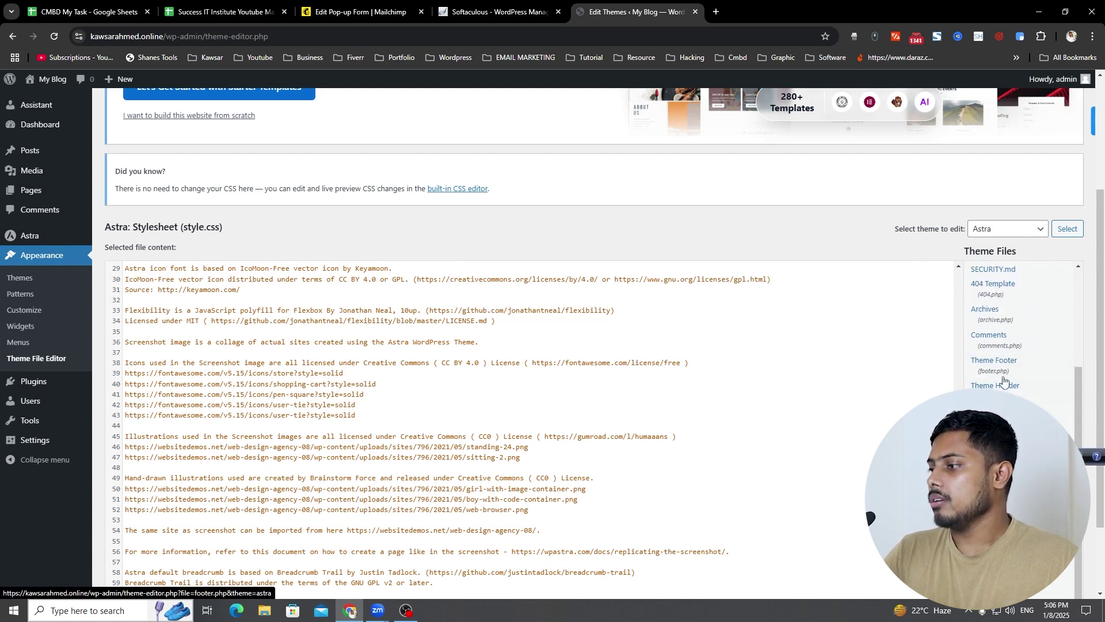
pyautogui.click(1019, 392)
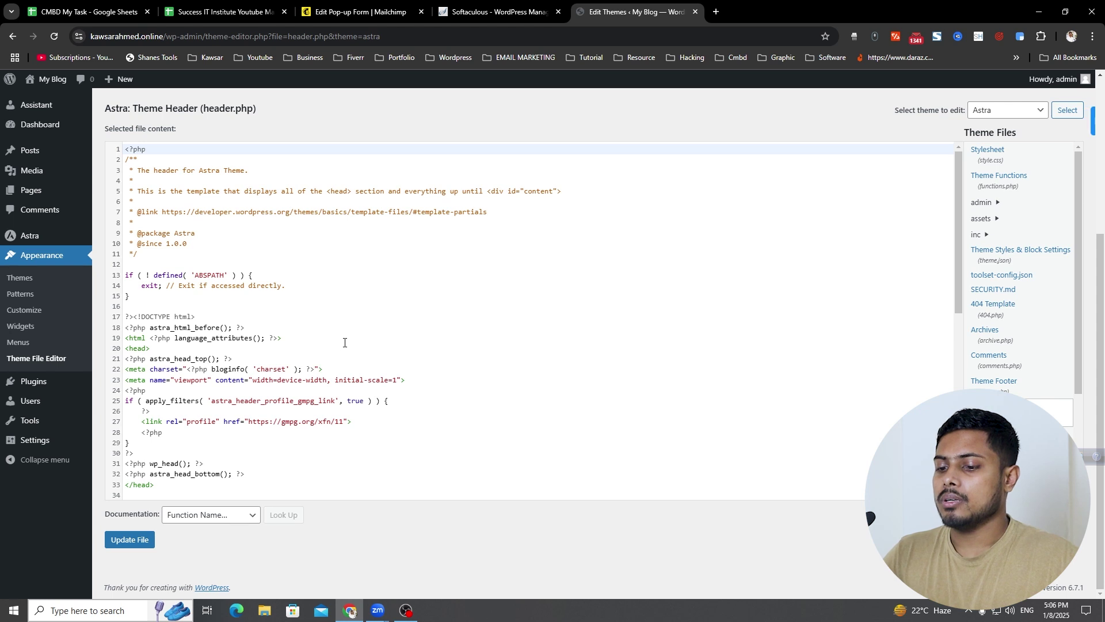
# Insert several blank lines in header.php between the astra_head_bottom line and the closing </head> tag
pyautogui.scroll(-1, 370, 341)
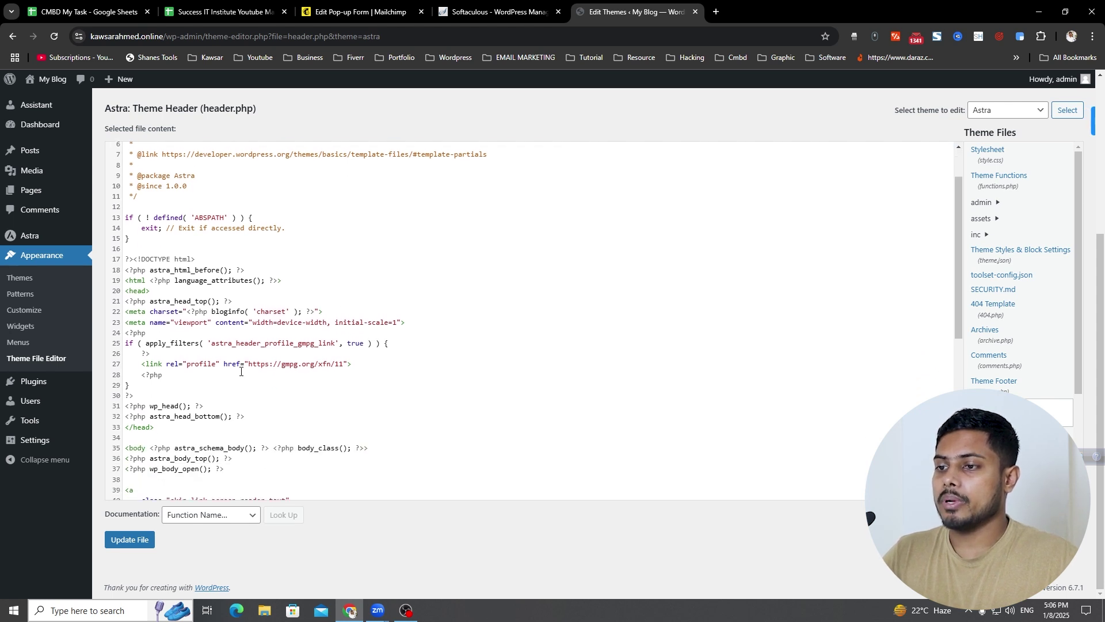
pyautogui.scroll(-1, 241, 372)
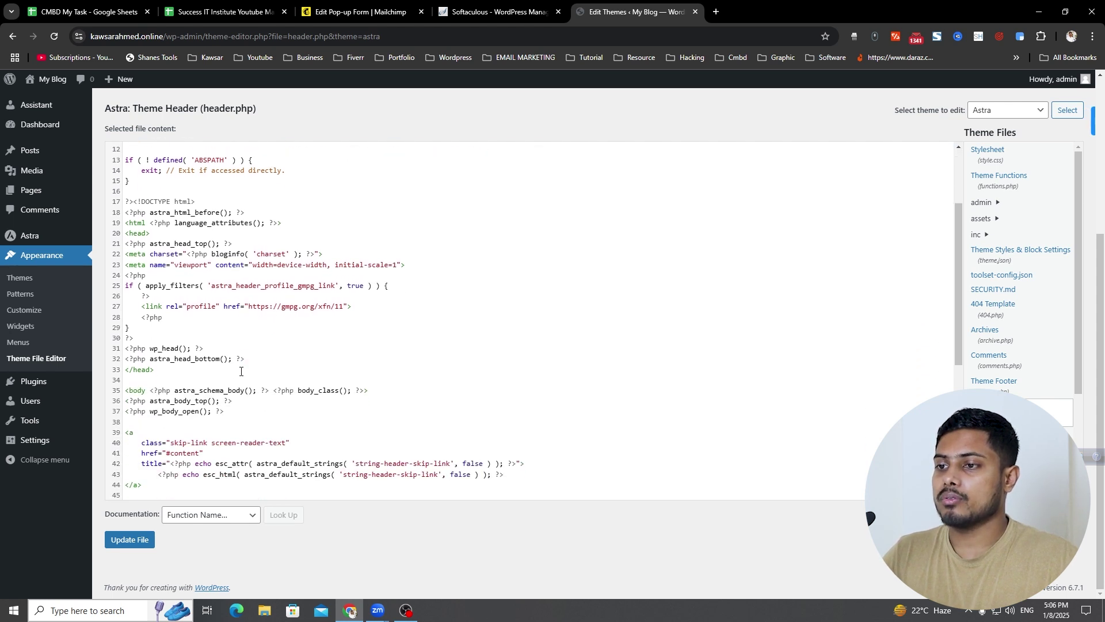
pyautogui.click(138, 373)
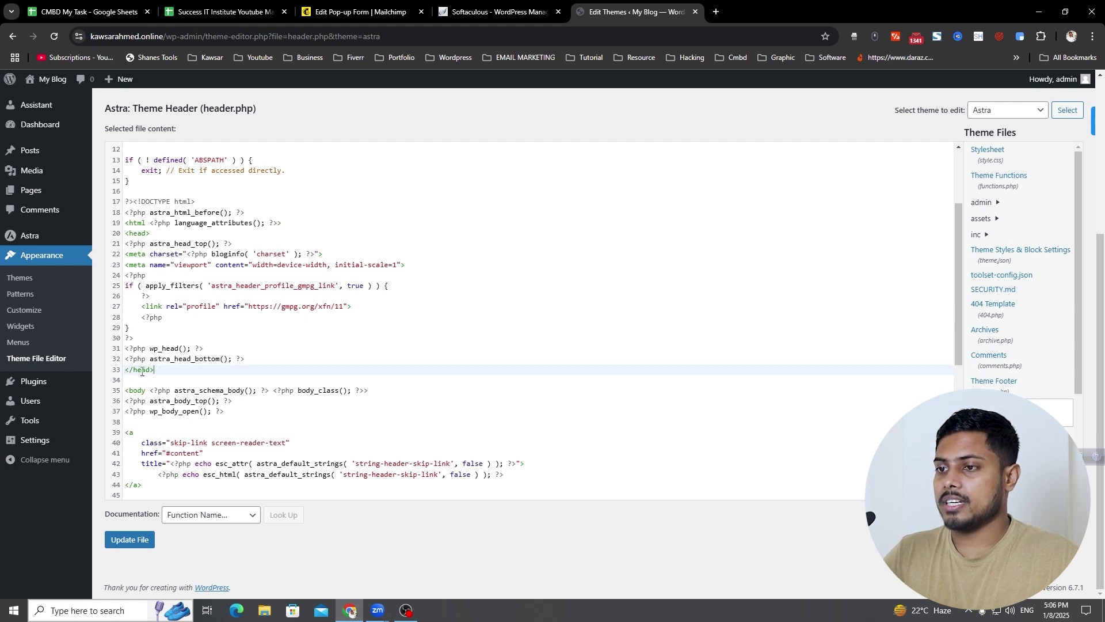
pyautogui.click(260, 361)
pyautogui.press('Return')
pyautogui.press('Return')
pyautogui.press('Return')
pyautogui.press('Return')
pyautogui.press('Return')
pyautogui.press('Return')
pyautogui.press('Return')
pyautogui.press('Return')
pyautogui.press('Return')
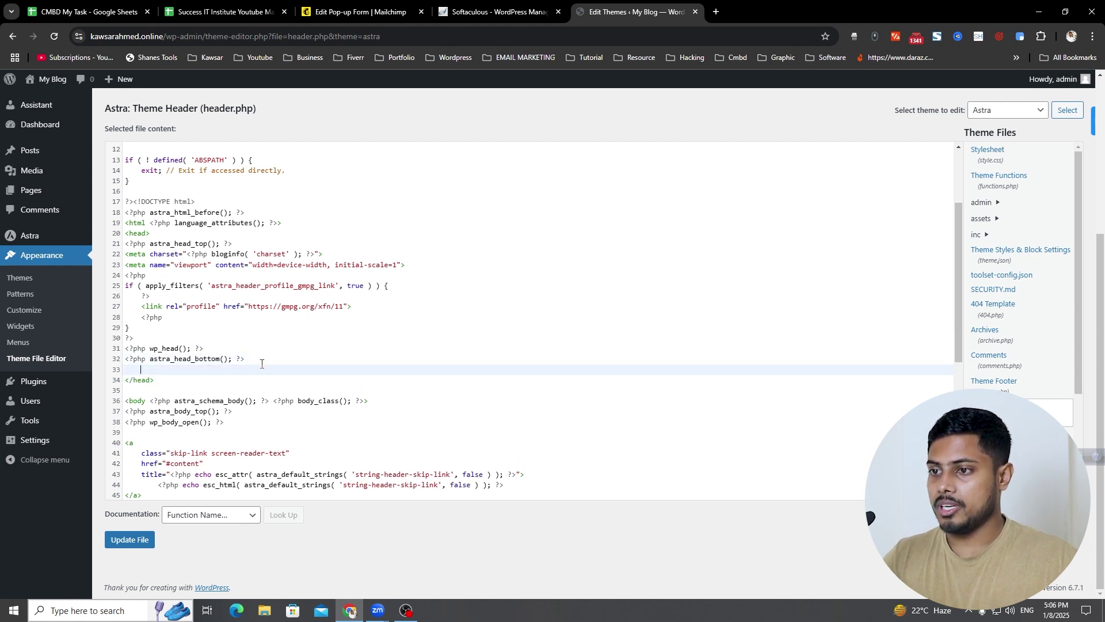
pyautogui.scroll(-2, 261, 363)
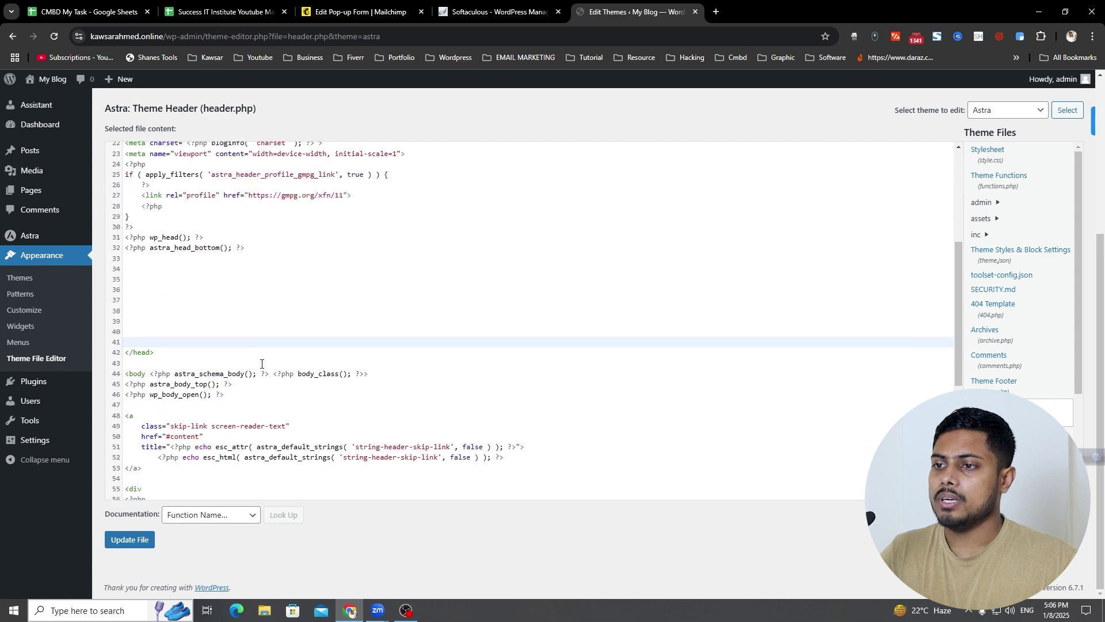
pyautogui.click(265, 285)
# Copy the connection script from Mailchimp again, paste it above </head> in the WordPress header.php, and save the file
pyautogui.click(341, 5)
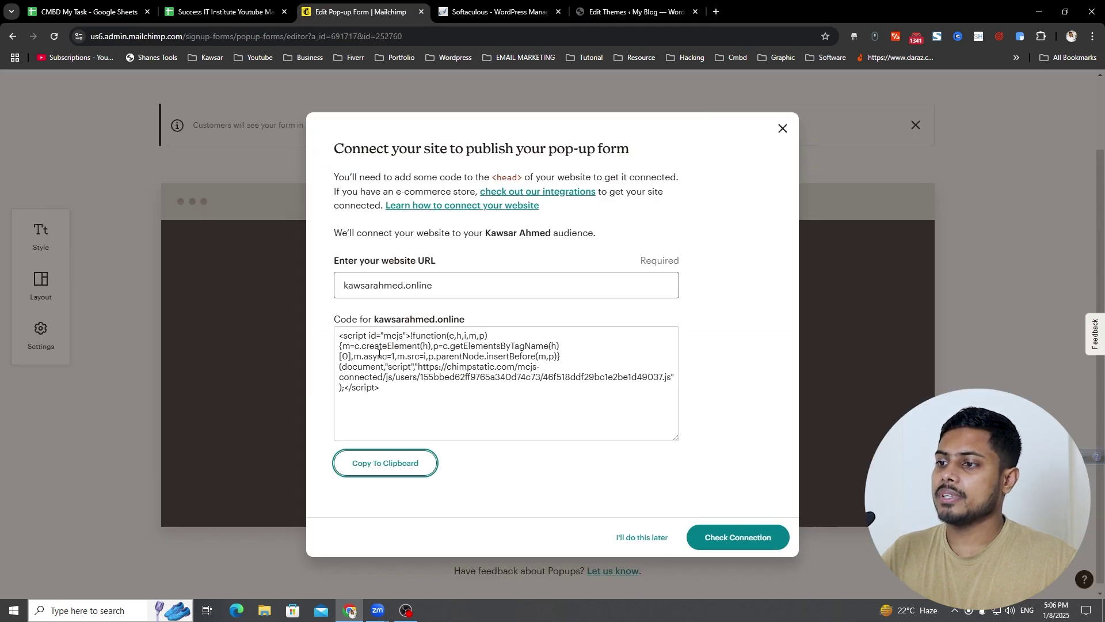
pyautogui.click(380, 473)
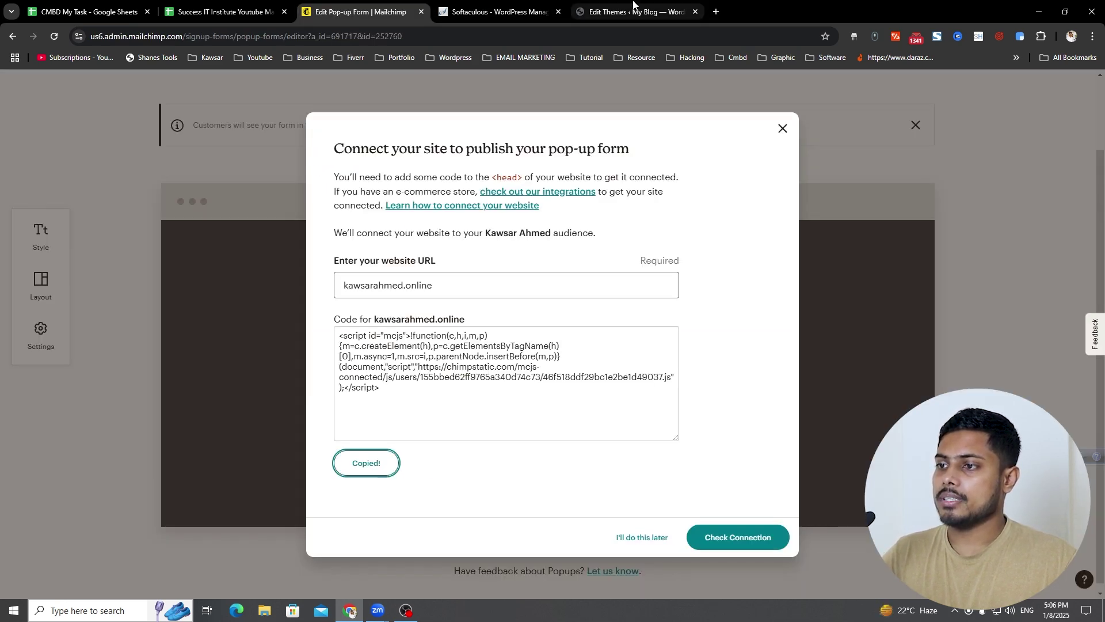
pyautogui.click(633, 6)
pyautogui.hotkey('ctrl', 'v')
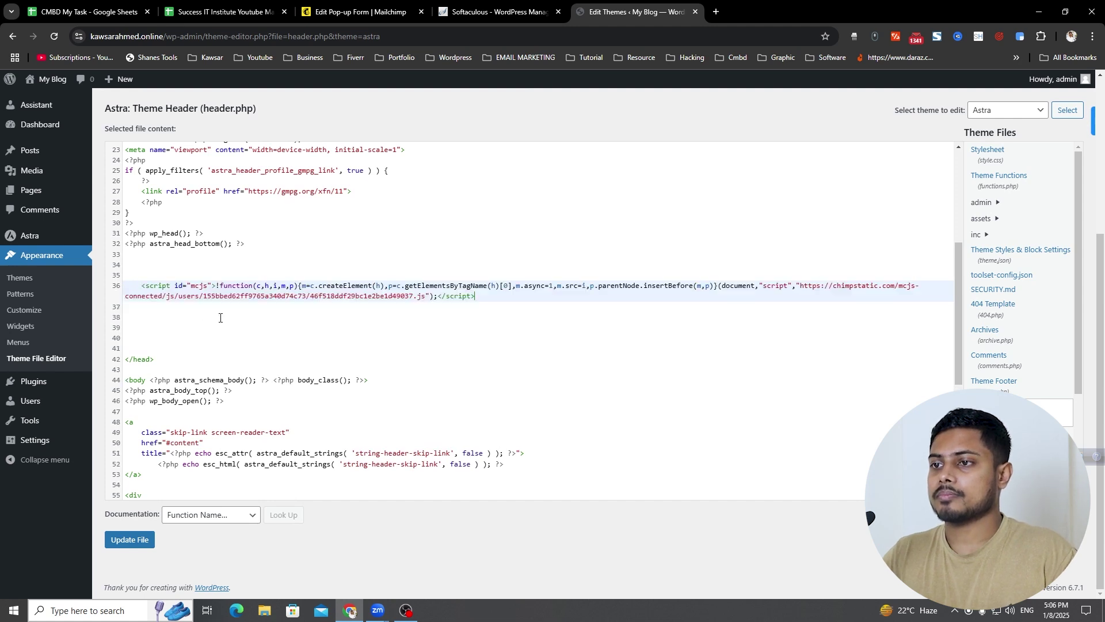
pyautogui.click(308, 317)
pyautogui.moveTo(138, 286); pyautogui.dragTo(475, 296)
pyautogui.click(478, 306)
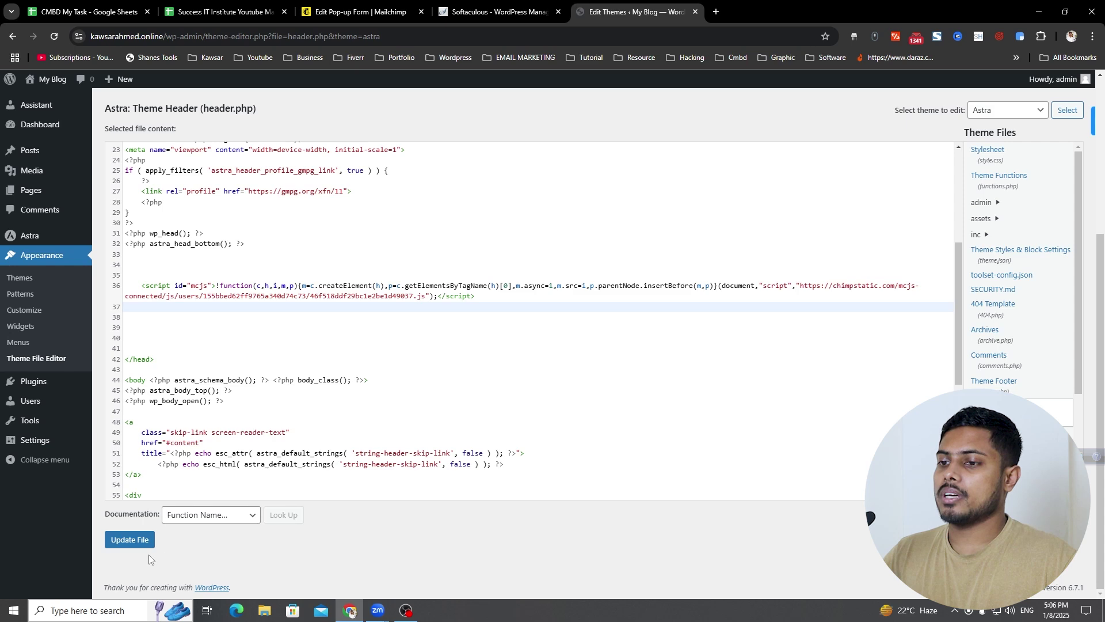
pyautogui.click(131, 540)
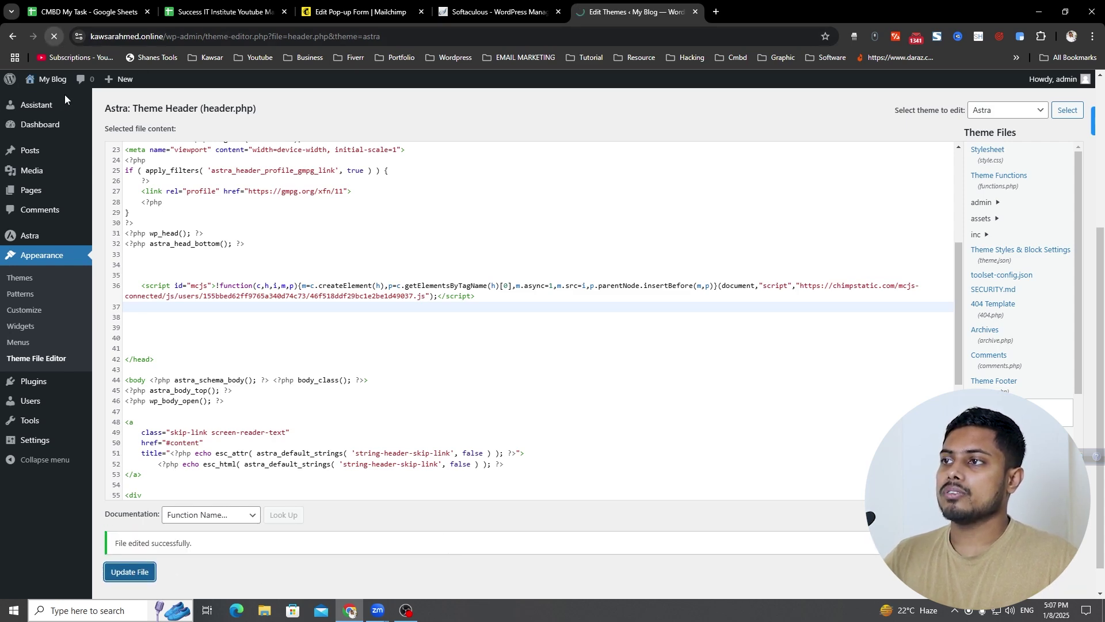
# Switch back to Mailchimp, check the site connection, and turn on the pop-up for the connected website
pyautogui.click(371, 7)
pyautogui.click(742, 541)
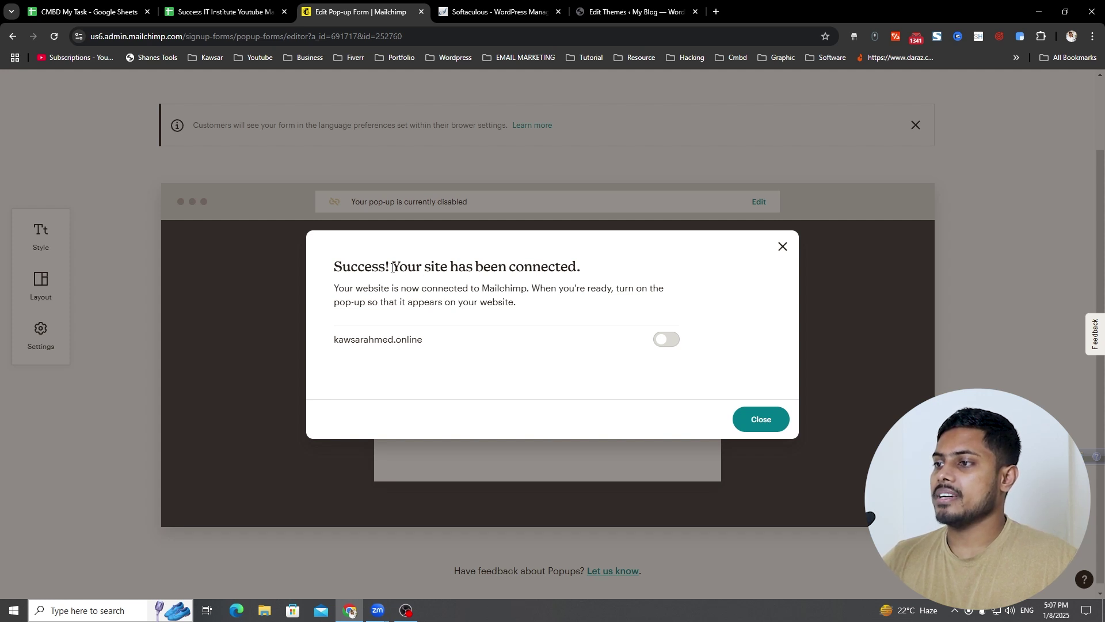
pyautogui.moveTo(336, 297); pyautogui.dragTo(516, 304)
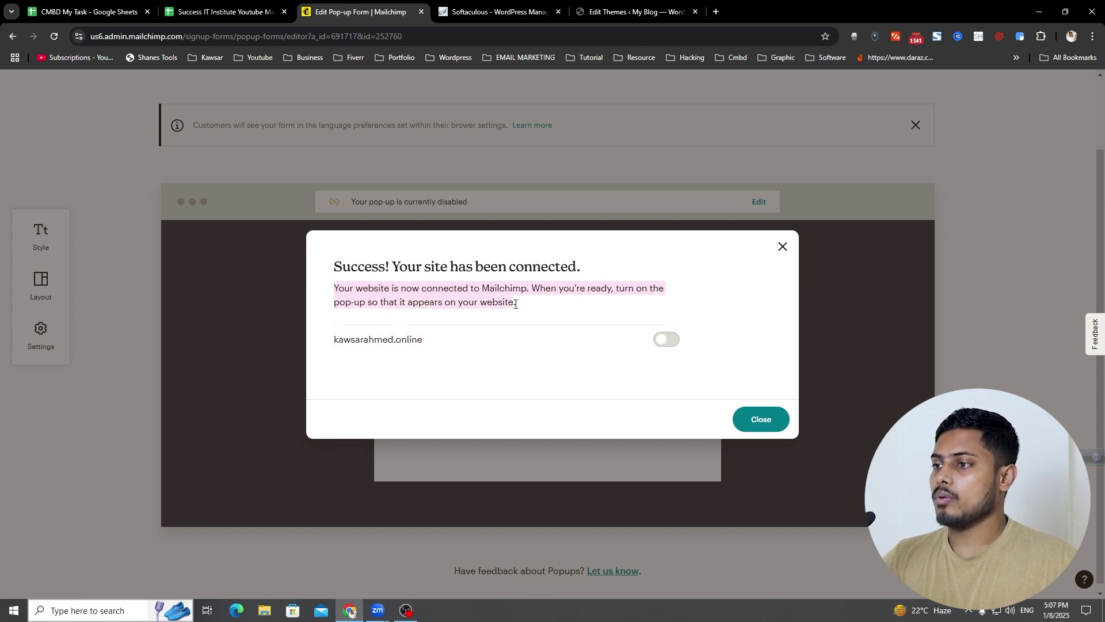
pyautogui.click(565, 313)
pyautogui.click(669, 340)
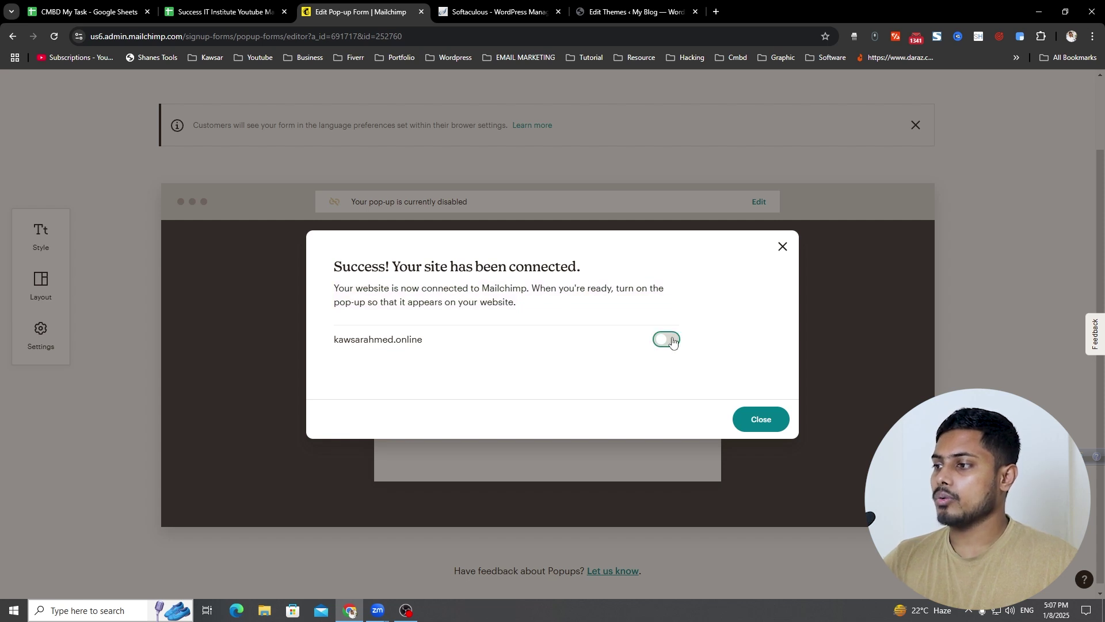
pyautogui.click(765, 421)
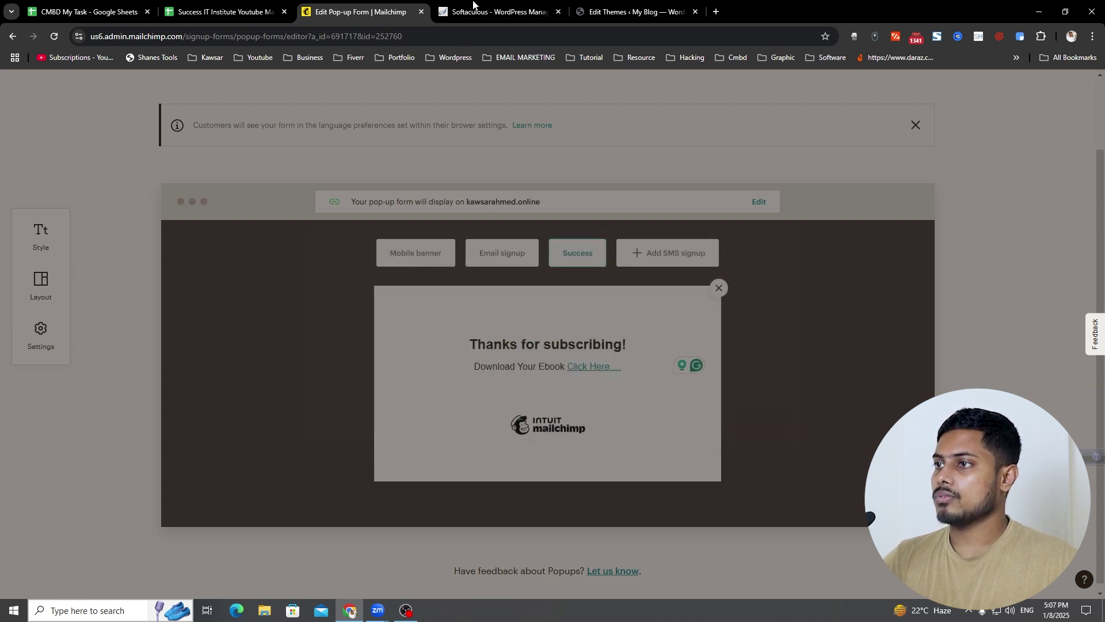
# Return to the WordPress admin and open the blog's front end in a new browser tab to view it
pyautogui.click(630, 12)
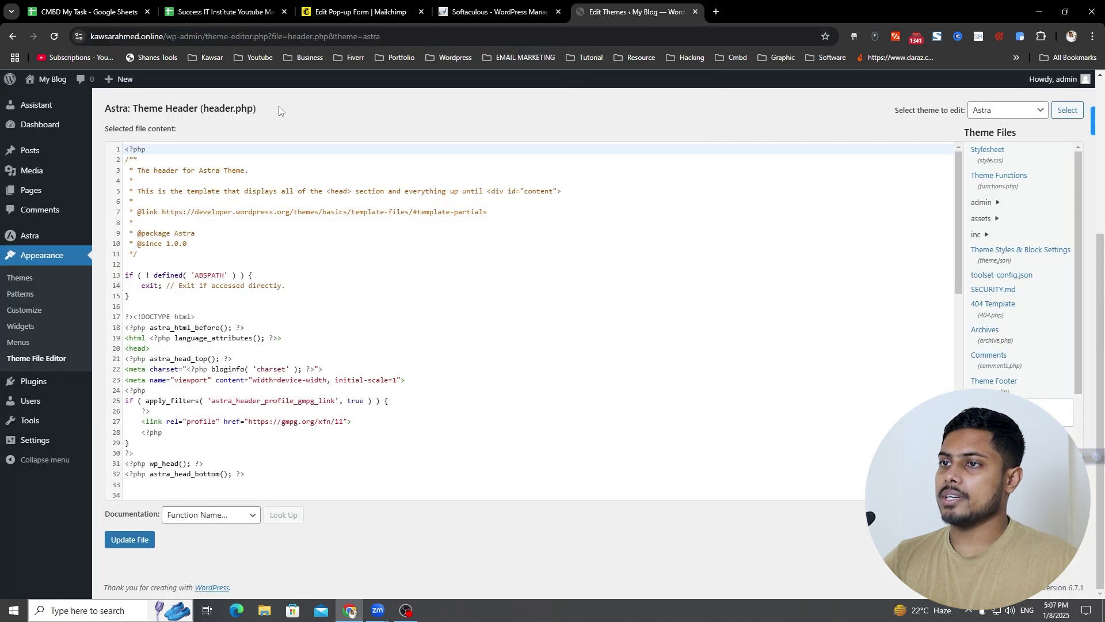
pyautogui.moveTo(50, 80)
pyautogui.middleClick(45, 105)
pyautogui.click(802, 4)
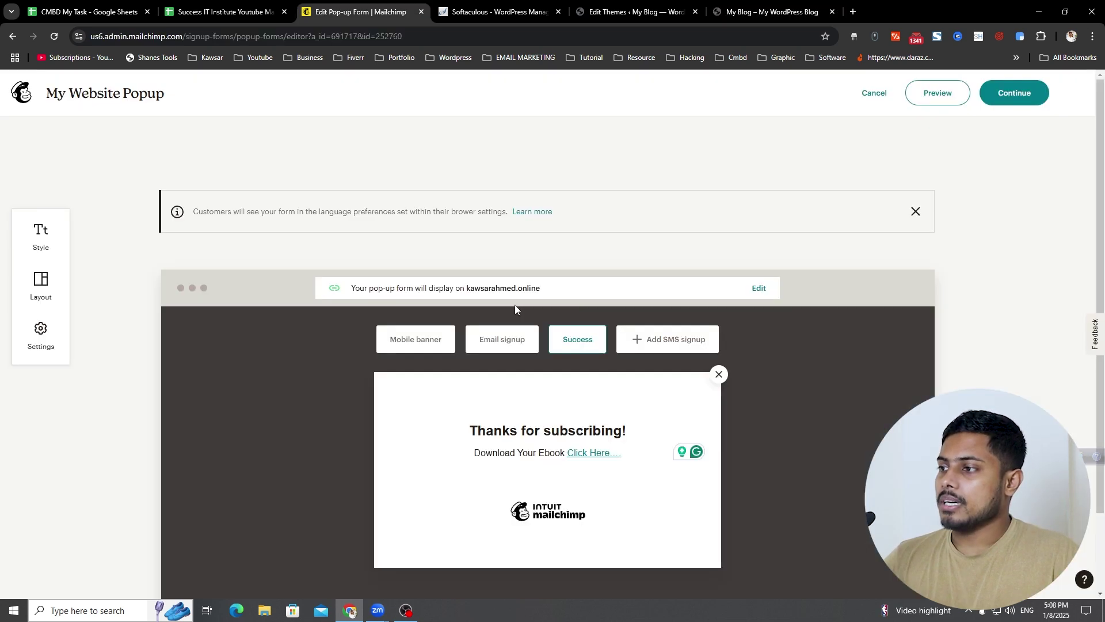
# Show the pop-up's Email signup view in Mailchimp and save the changes with display enabled on the connected site
pyautogui.scroll(-2, 653, 339)
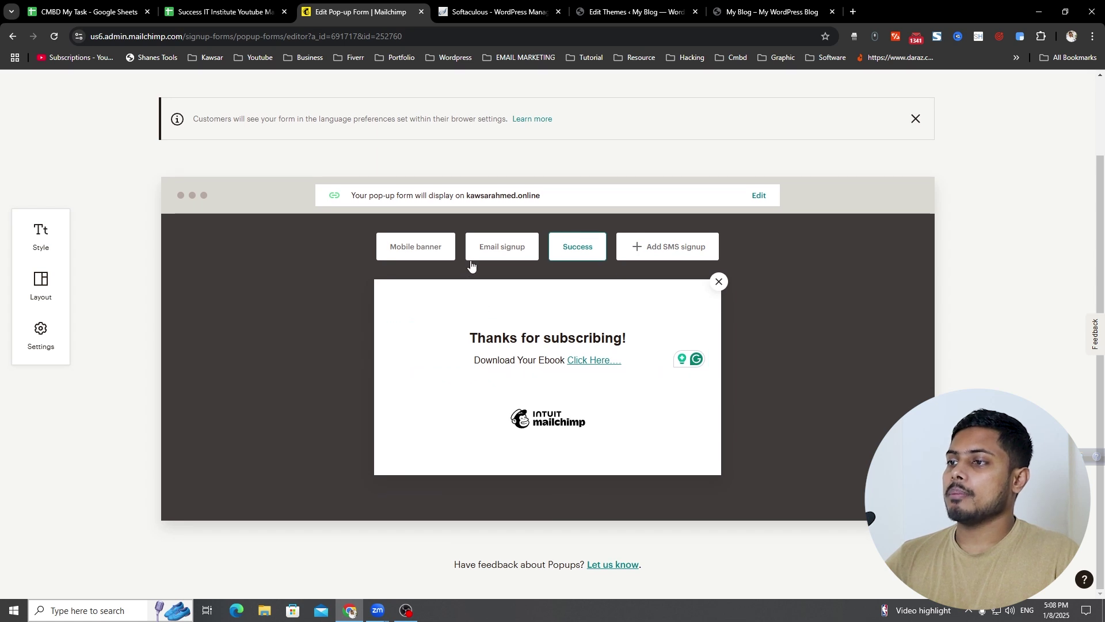
pyautogui.scroll(2, 483, 283)
pyautogui.click(500, 340)
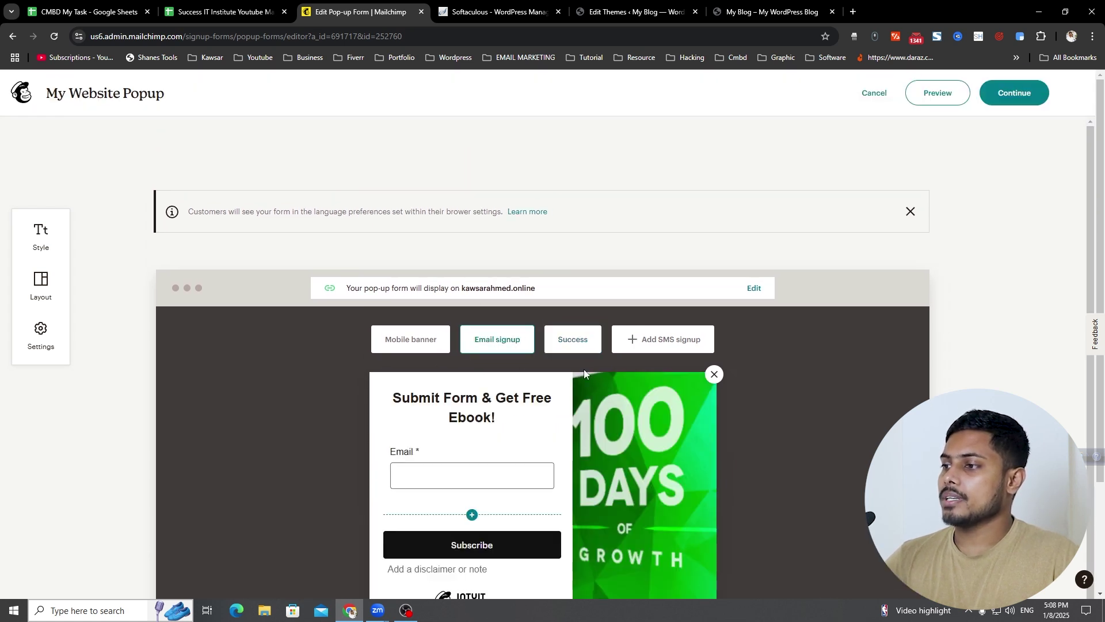
pyautogui.click(1030, 92)
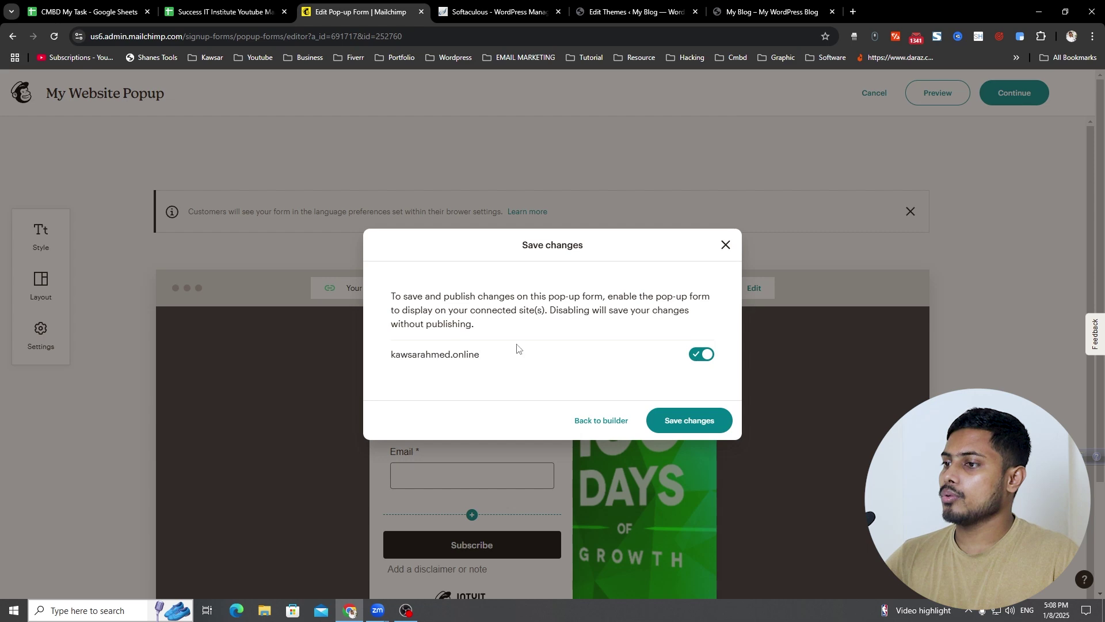
pyautogui.click(688, 420)
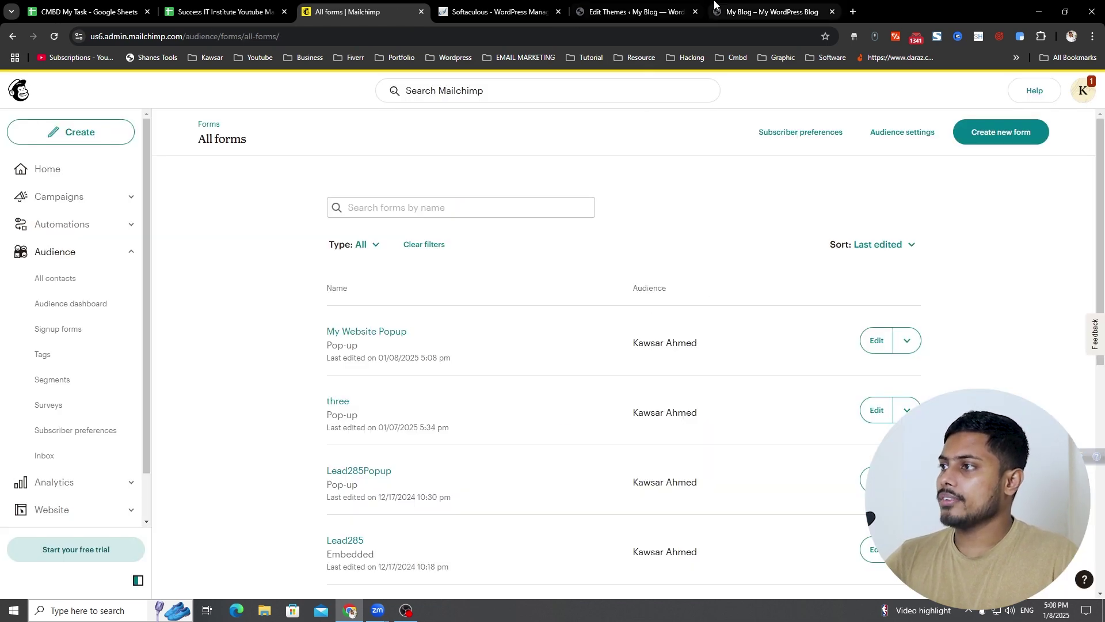
# Go back to the website's front-end tab and select its address for reloading to test the pop-up
pyautogui.click(764, 7)
pyautogui.click(644, 35)
pyautogui.click(636, 36)
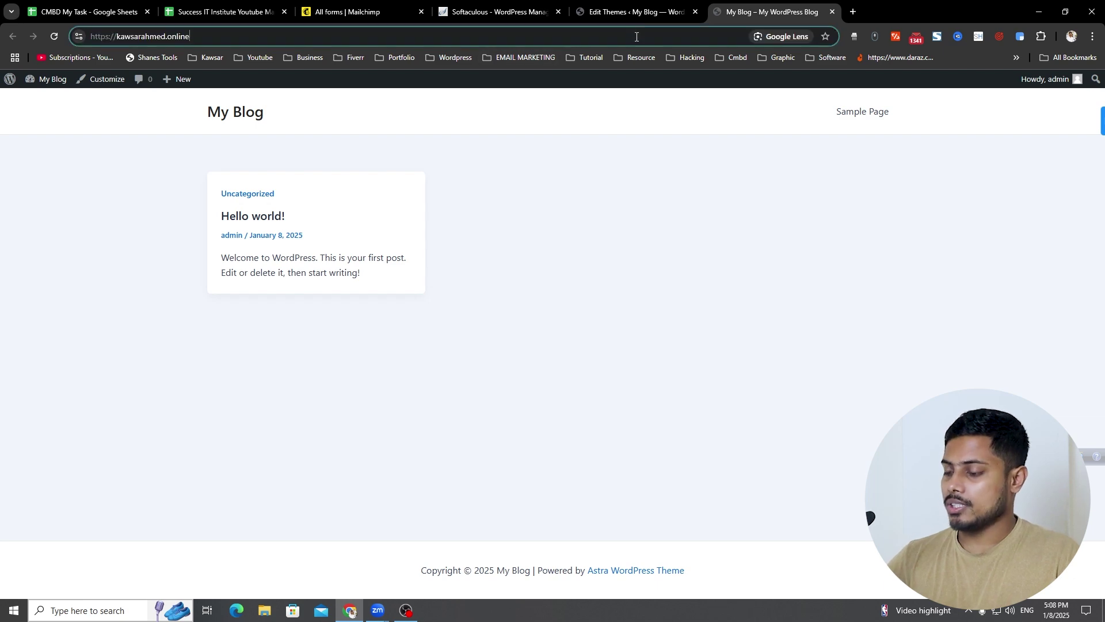